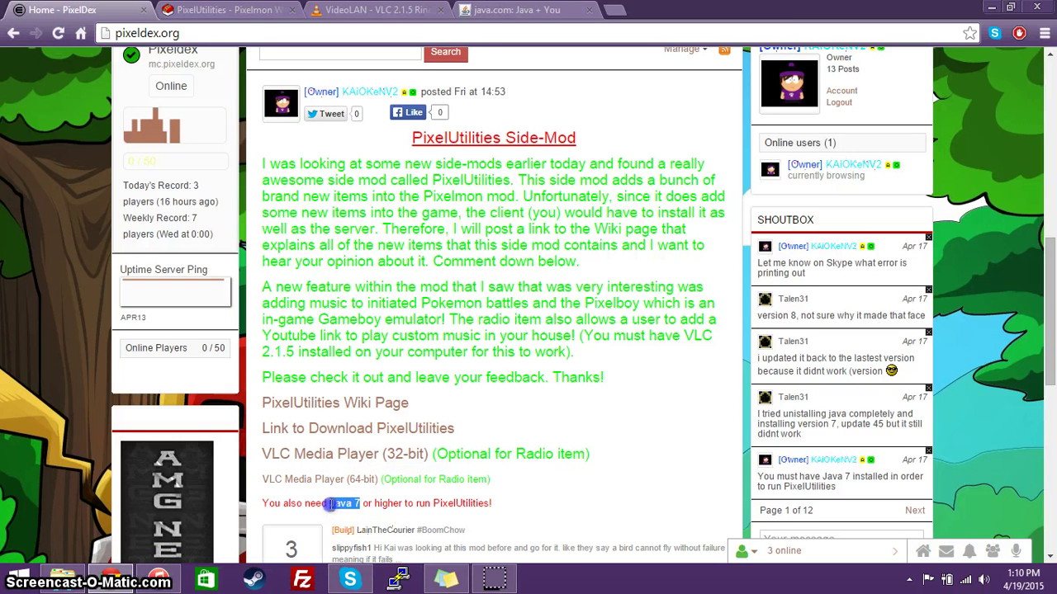
# - Open the PixelUtilities wiki page and examine the item sections from Pixelmon Grass and Pokégifts through Radio, Lamps and Sewage
pyautogui.click(330, 503)
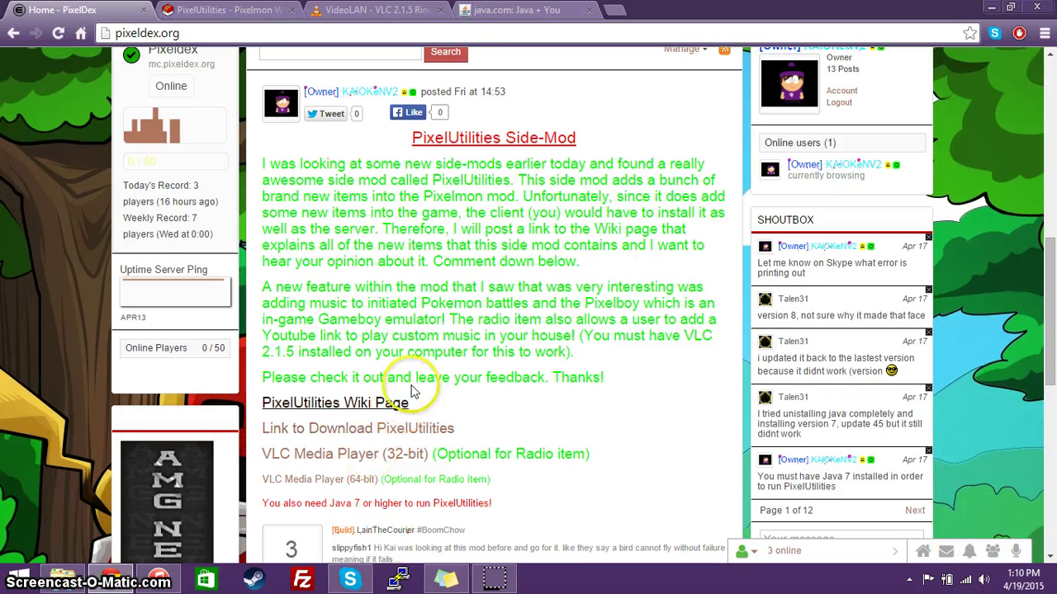
pyautogui.click(221, 11)
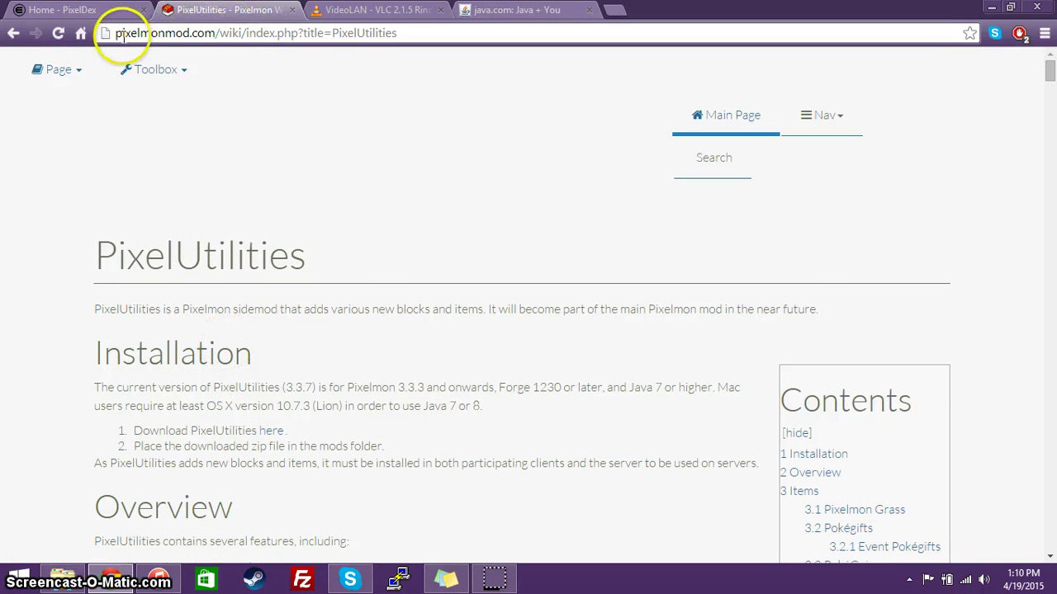
pyautogui.scroll(-7, 370, 368)
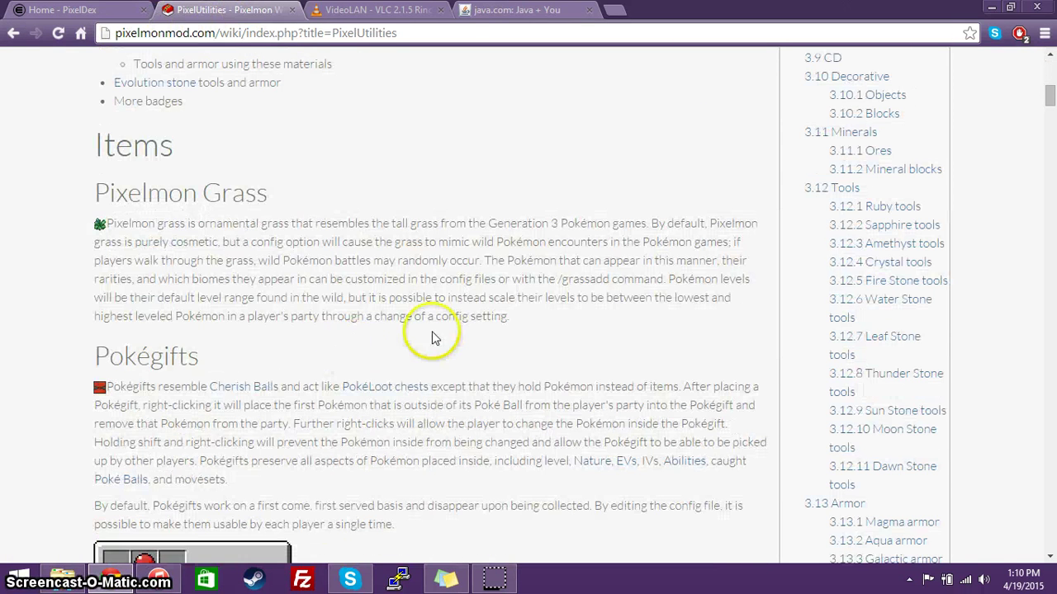
pyautogui.scroll(-3, 322, 428)
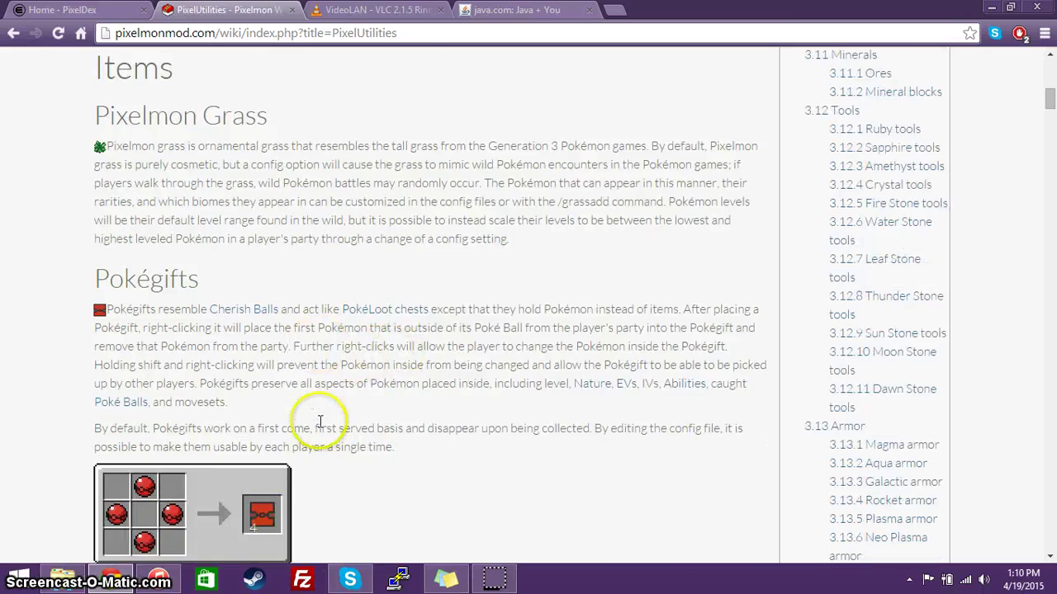
pyautogui.scroll(-3, 322, 427)
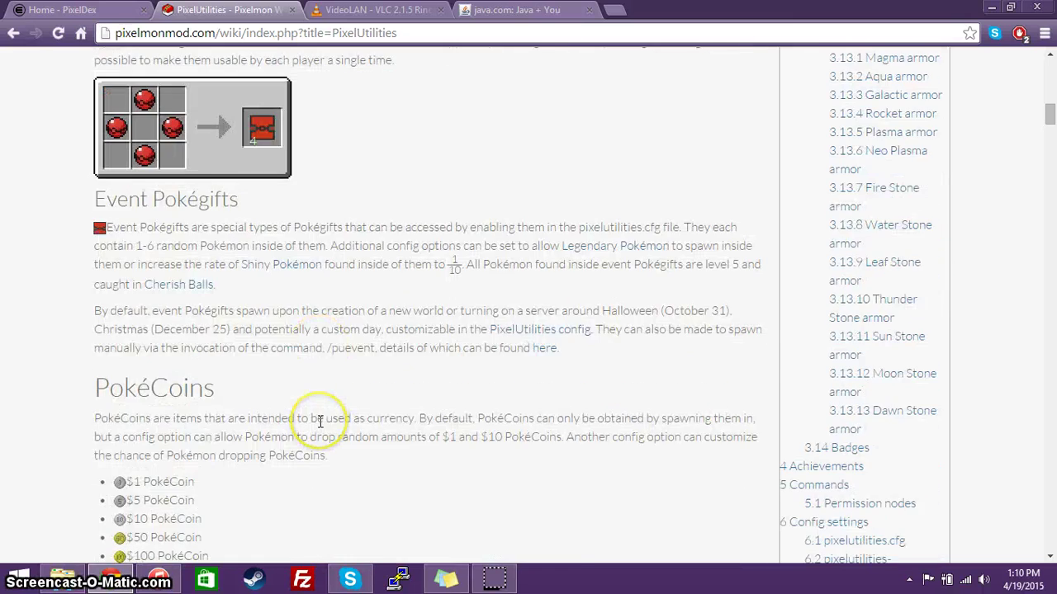
pyautogui.scroll(-8, 321, 421)
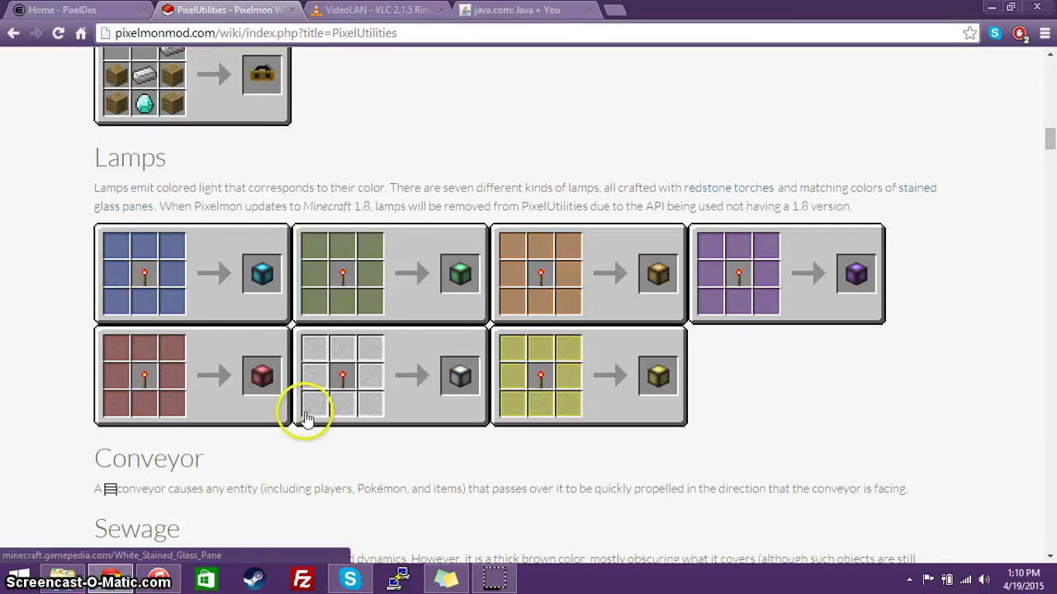
pyautogui.scroll(2, 223, 190)
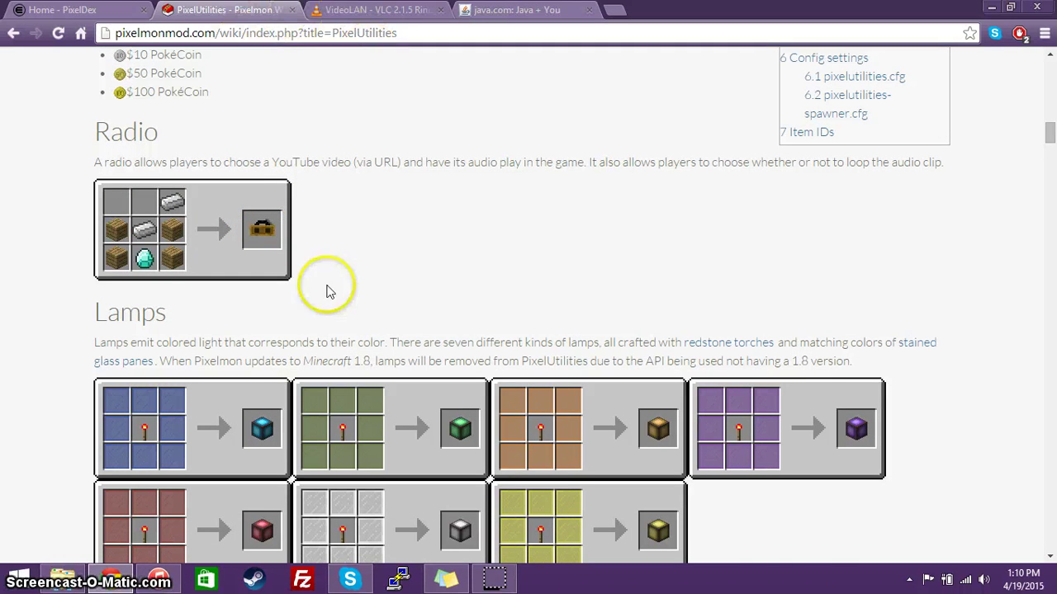
pyautogui.scroll(-1, 132, 314)
pyautogui.scroll(-6, 59, 323)
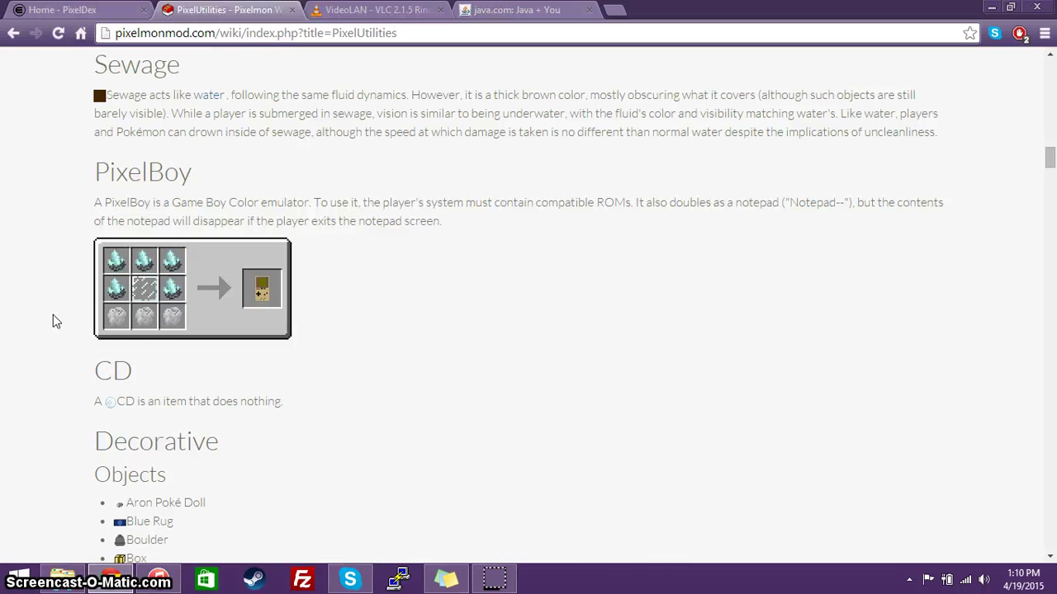
# - Read the PixelBoy description, highlighting the phrase "Game Boy Color emulator" and checking the ROM requirement and notepad function
pyautogui.moveTo(201, 170); pyautogui.dragTo(97, 172)
pyautogui.click(104, 183)
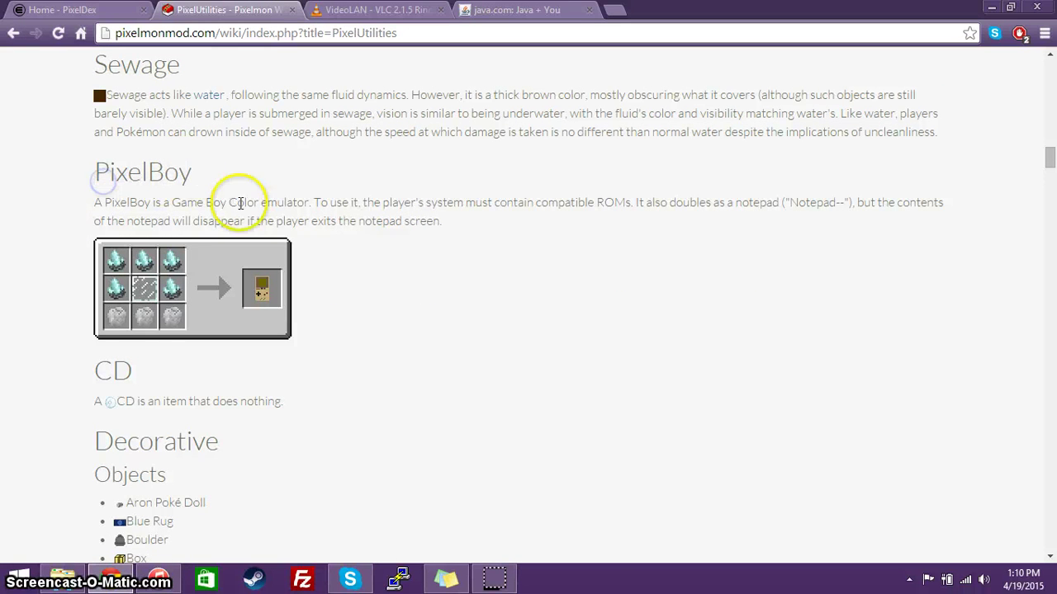
pyautogui.moveTo(172, 203); pyautogui.dragTo(308, 197)
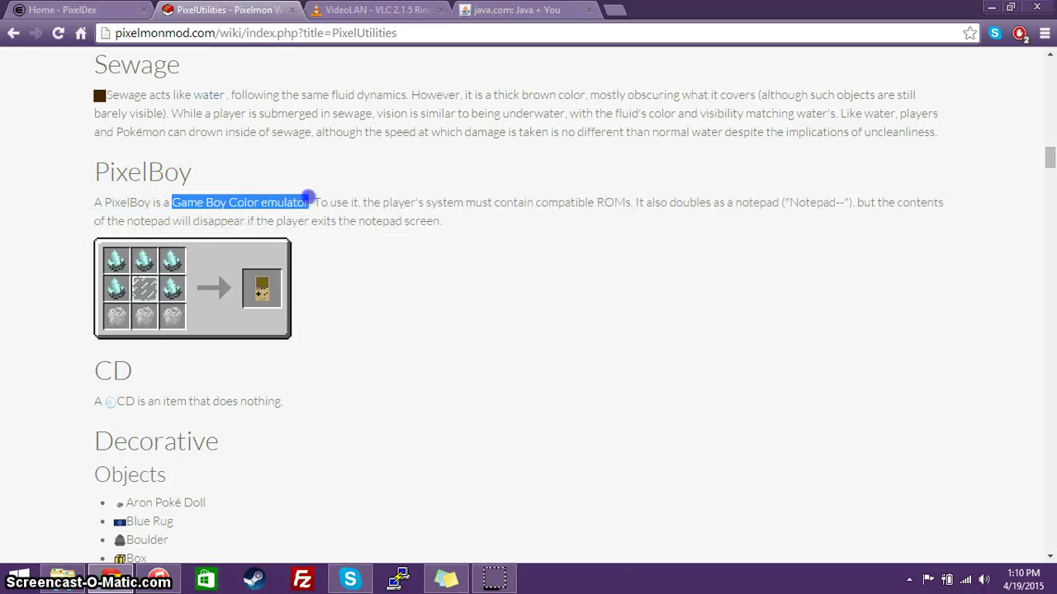
pyautogui.click(302, 200)
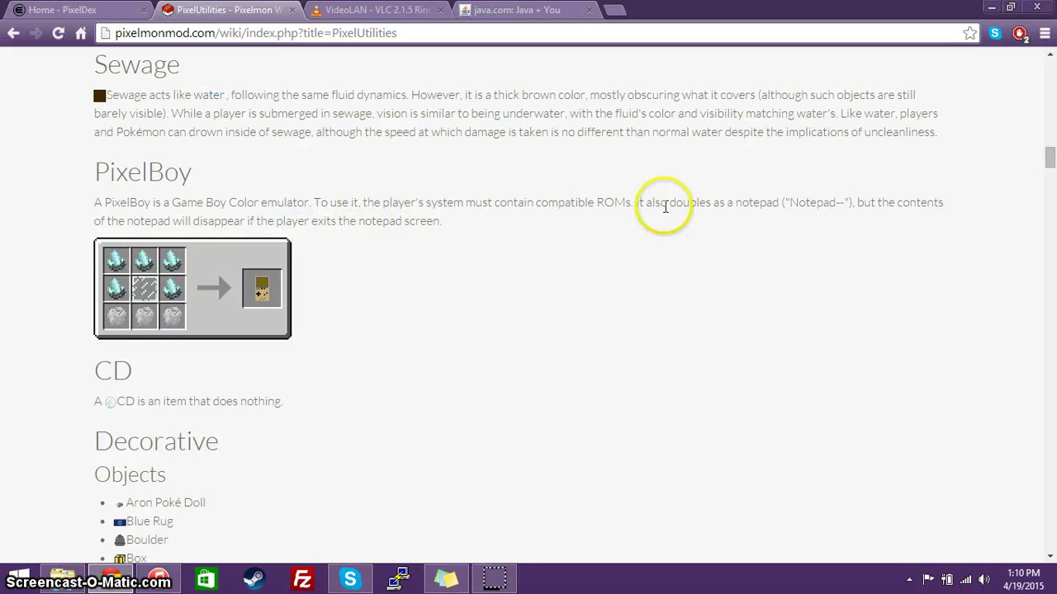
pyautogui.doubleClick(627, 200)
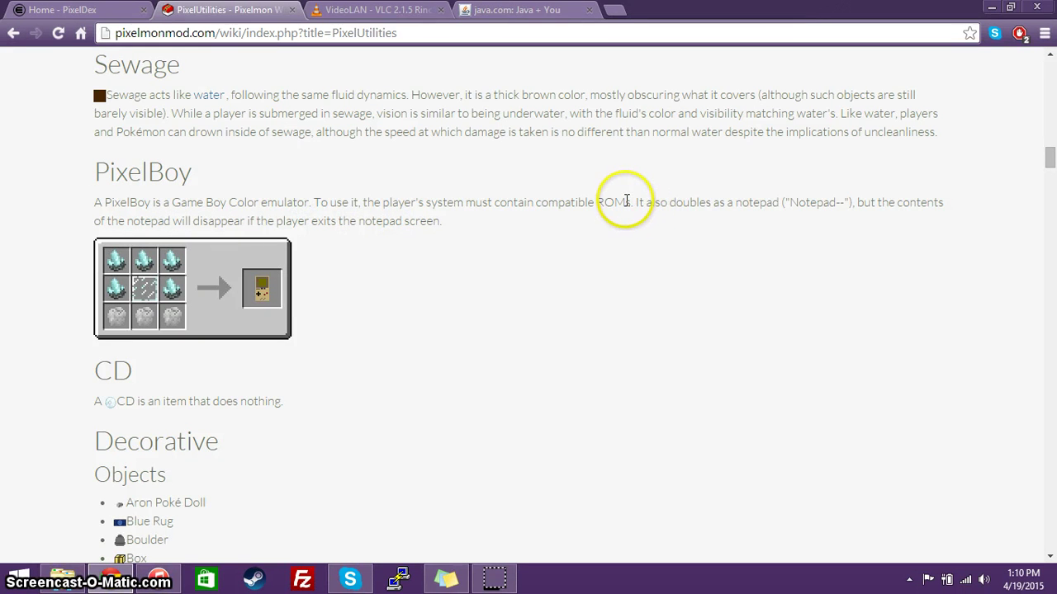
pyautogui.click(743, 205)
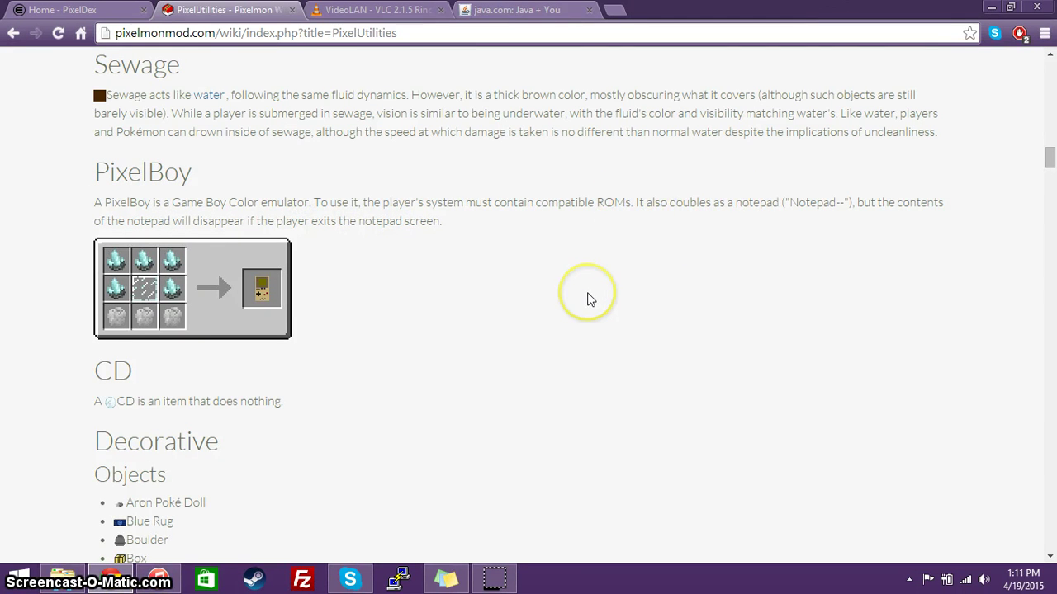
# - Examine the decorative blocks list, the ore smelting recipes and the mineral block recipes on the wiki page
pyautogui.scroll(-9, 587, 297)
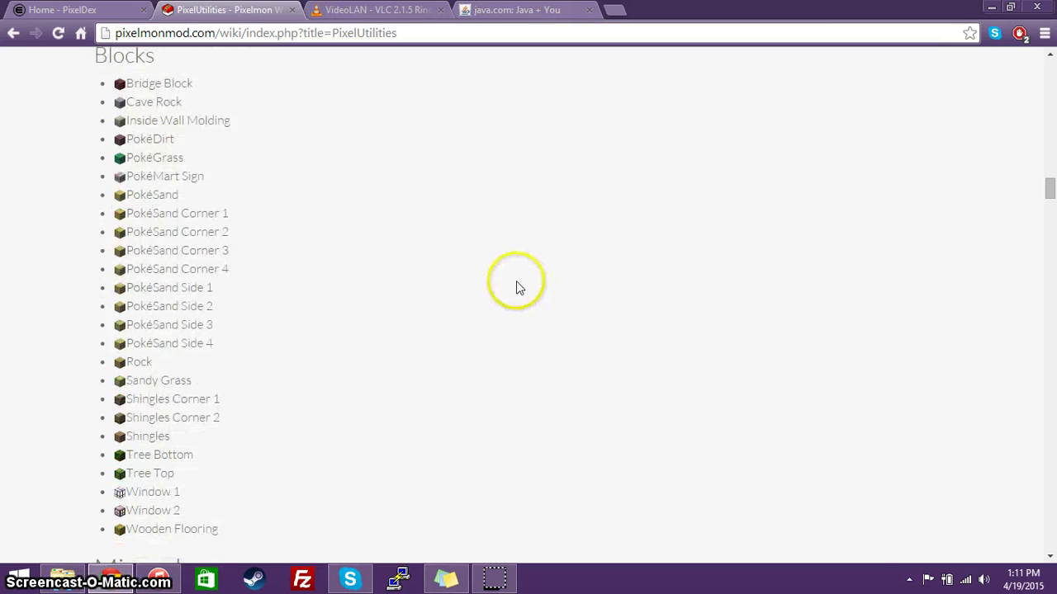
pyautogui.scroll(-5, 517, 287)
pyautogui.scroll(-4, 510, 287)
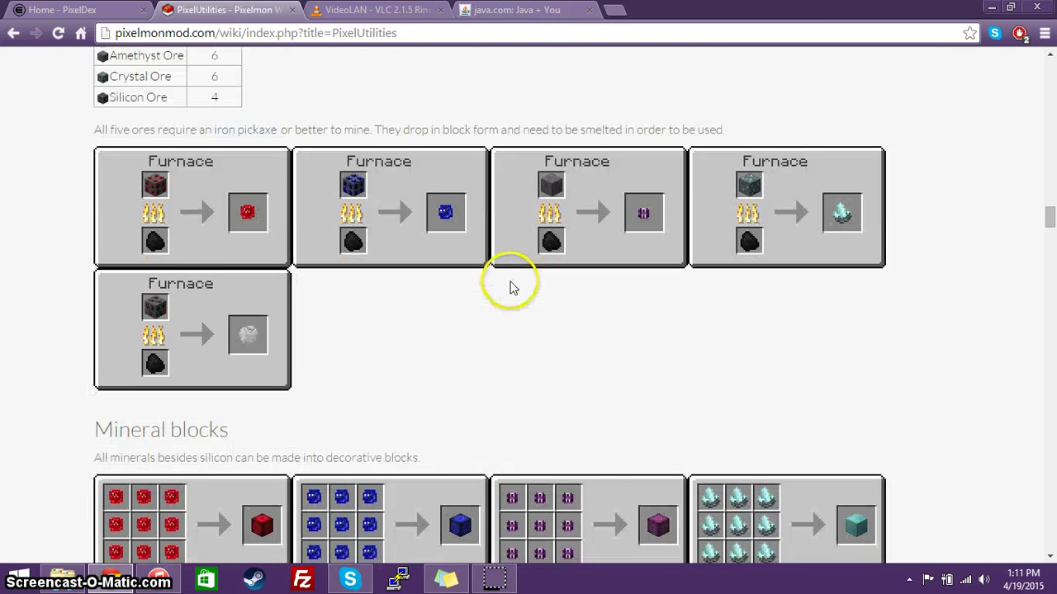
pyautogui.scroll(1, 443, 280)
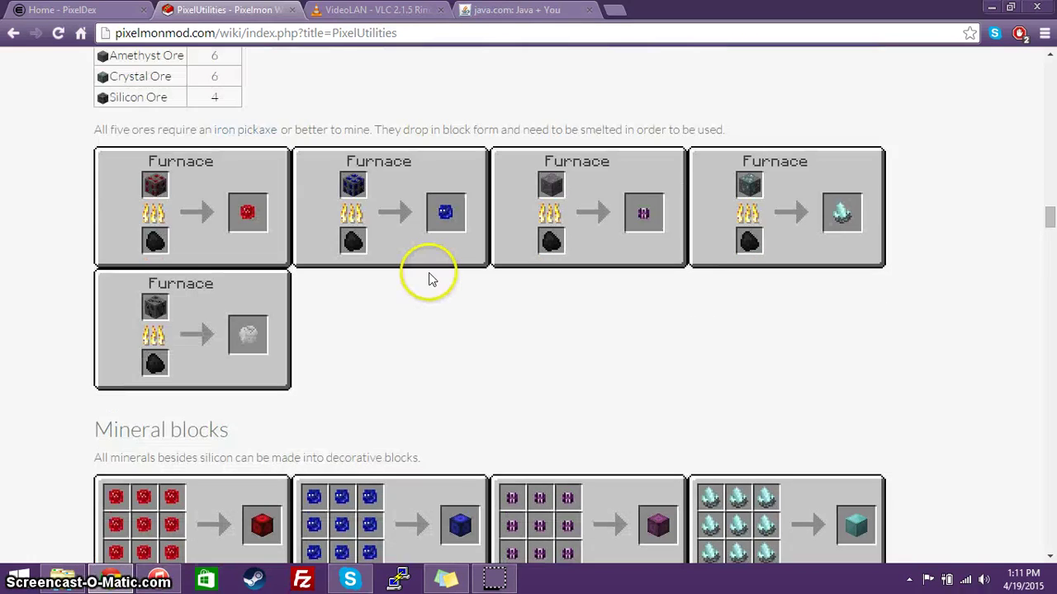
pyautogui.scroll(1, 250, 217)
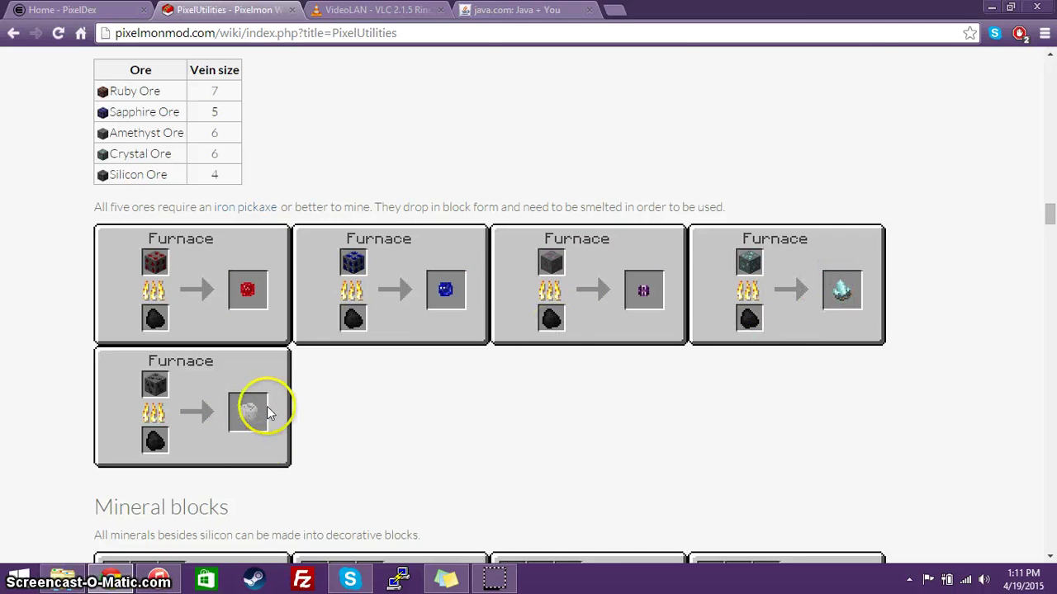
pyautogui.scroll(-3, 252, 421)
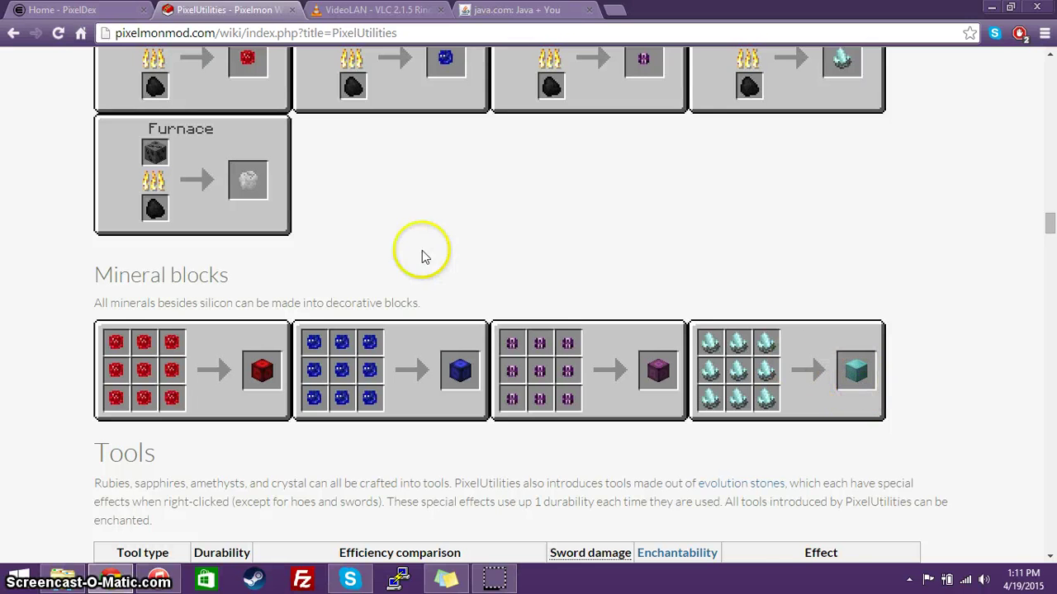
# - Examine the Tools comparison table and the crafting recipes from the ruby tools through the evolution stone tools
pyautogui.scroll(-2, 495, 280)
pyautogui.scroll(-3, 495, 279)
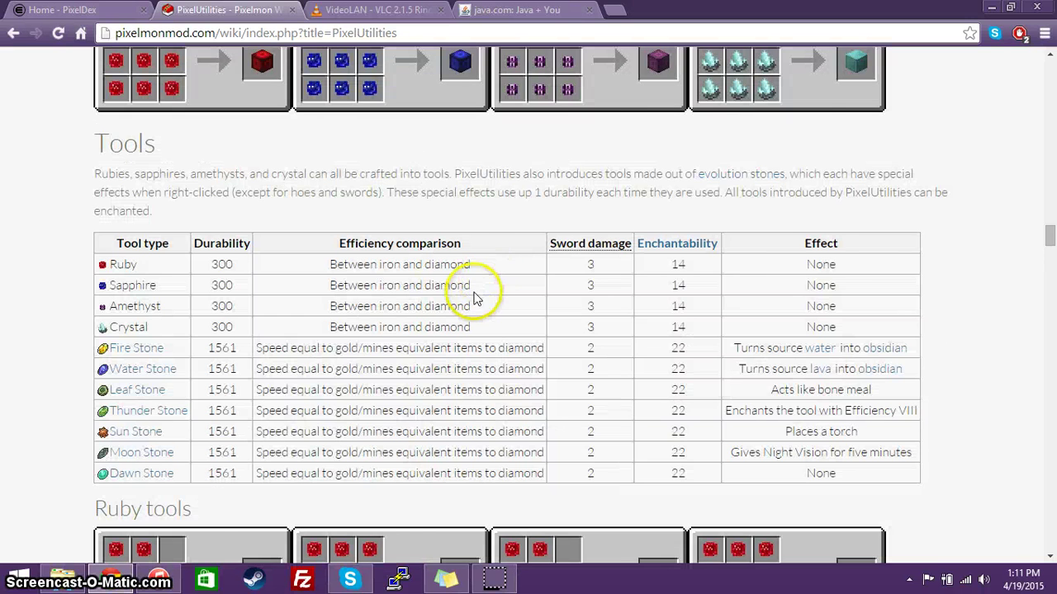
pyautogui.scroll(-7, 483, 299)
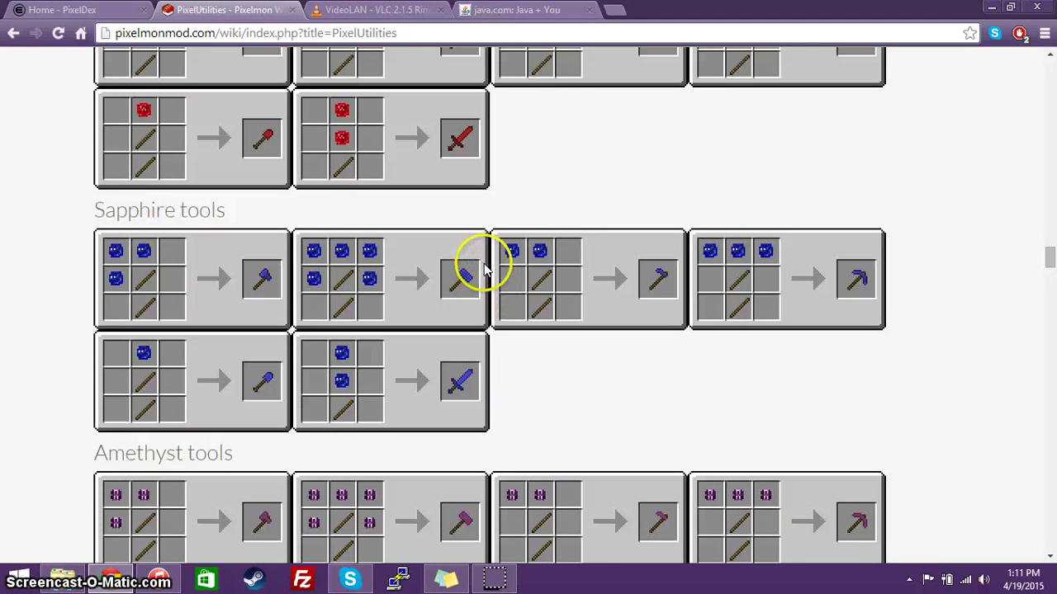
pyautogui.scroll(-3, 467, 256)
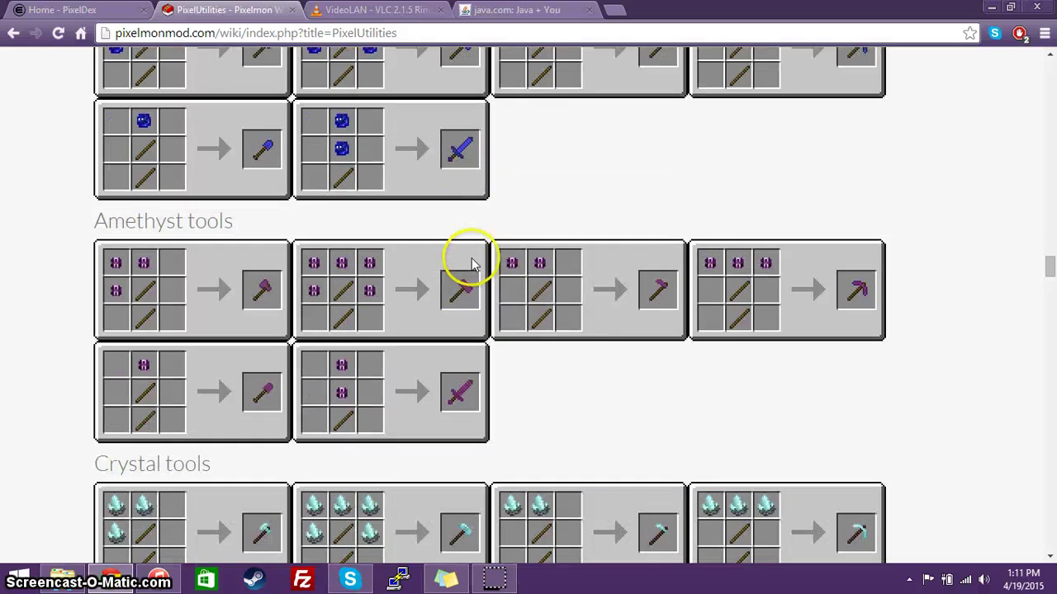
pyautogui.scroll(-4, 468, 256)
pyautogui.scroll(-1, 466, 258)
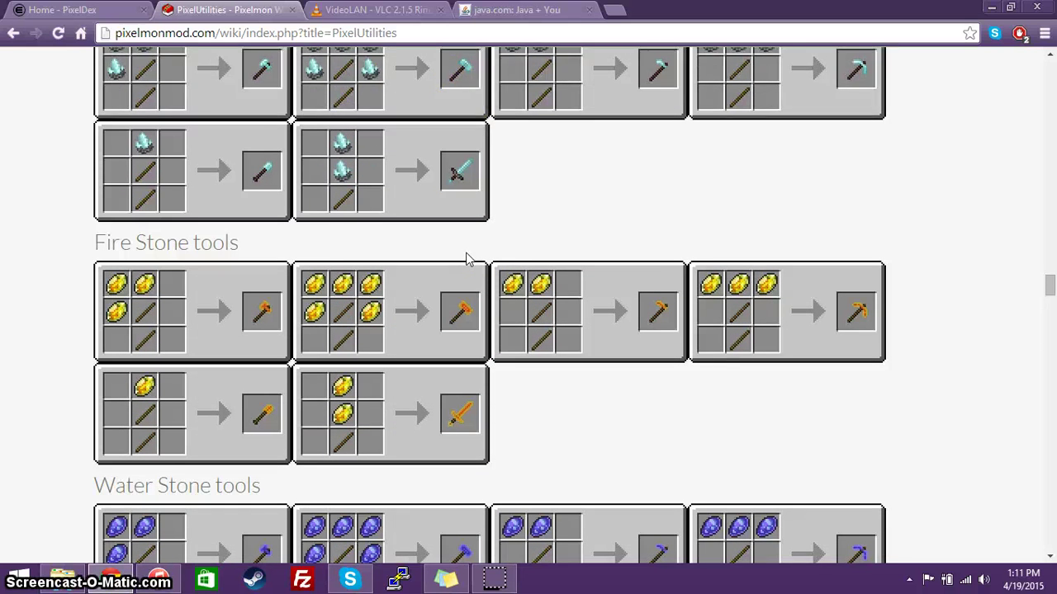
pyautogui.scroll(-1, 466, 258)
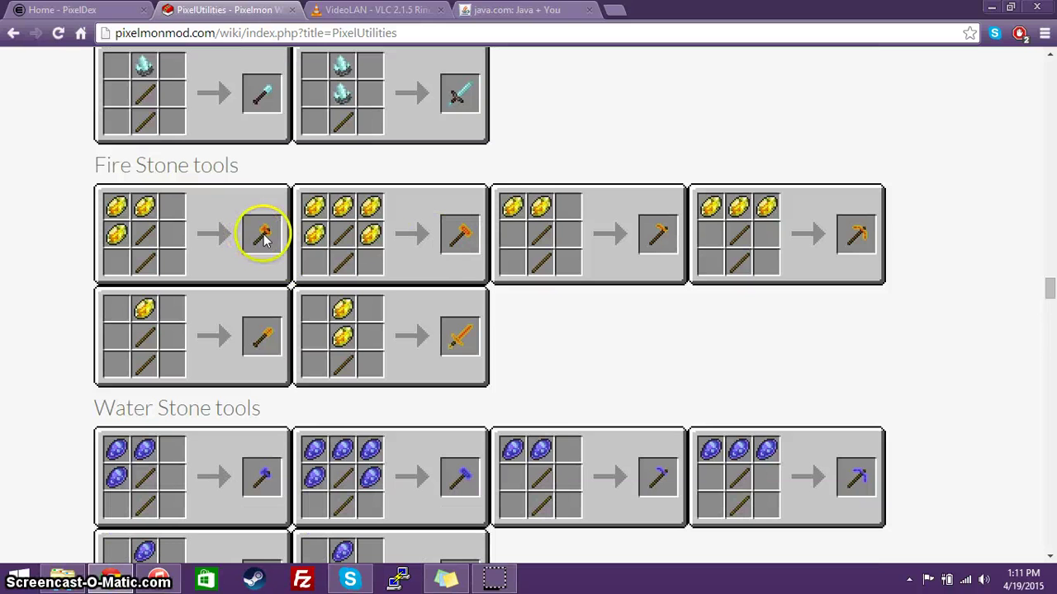
pyautogui.scroll(-2, 555, 307)
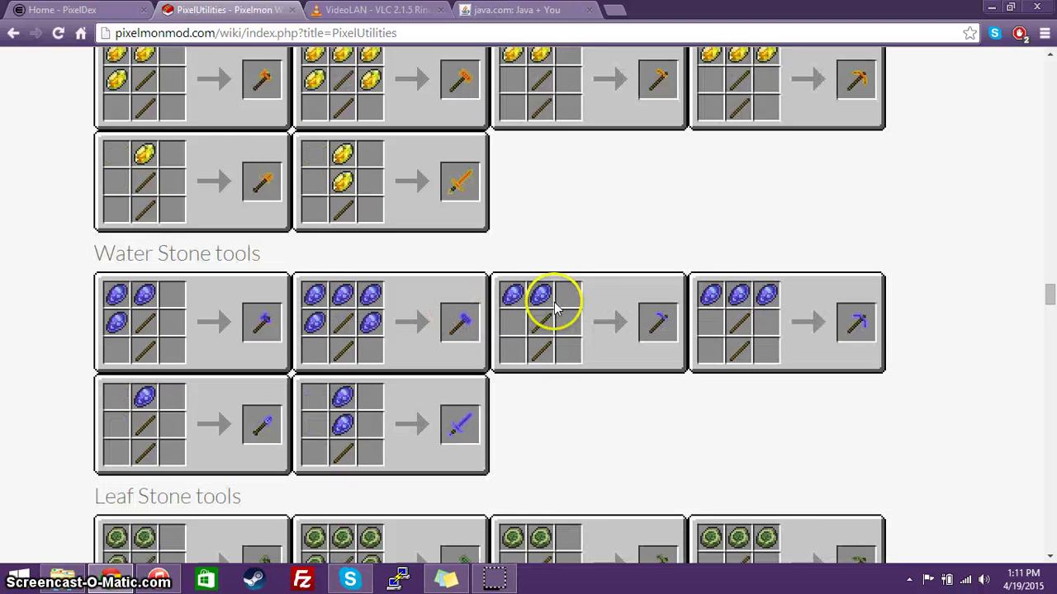
pyautogui.scroll(-12, 545, 304)
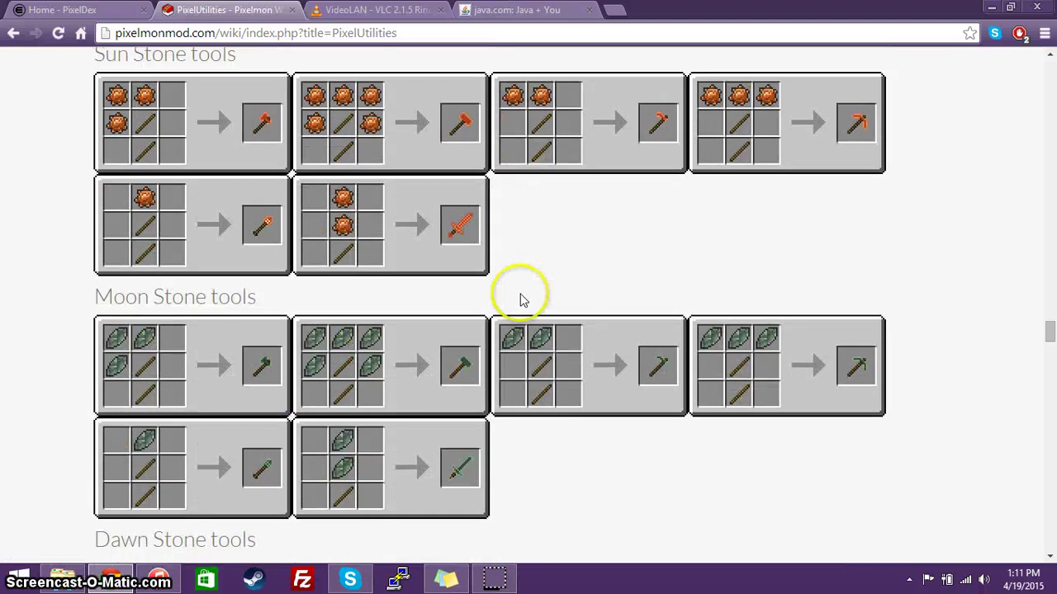
# - Examine the armor stats table and the armor sections from Magma armor through Dawn Stone armor
pyautogui.scroll(-16, 520, 299)
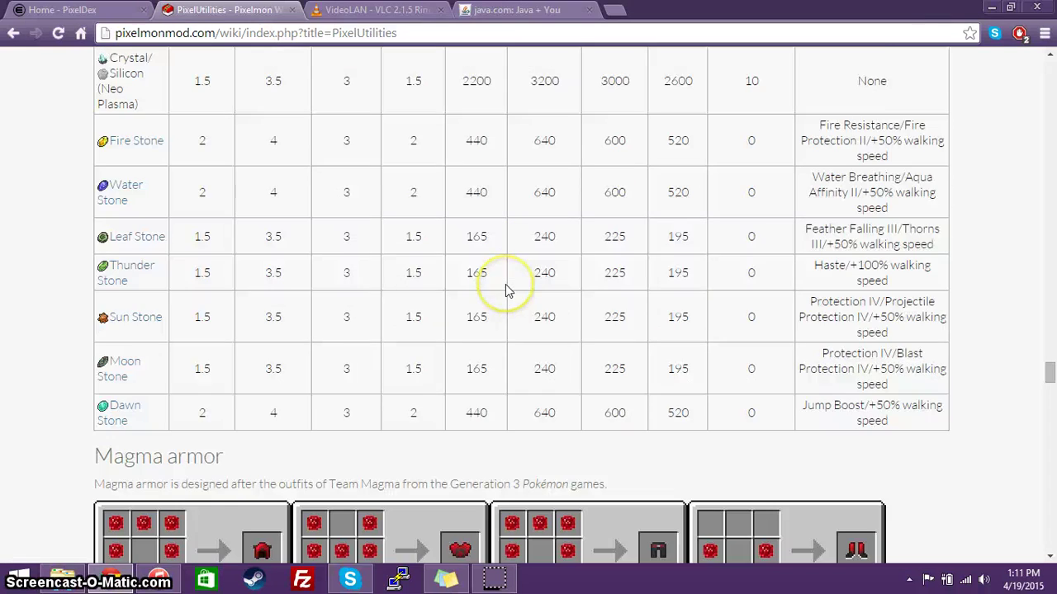
pyautogui.scroll(-3, 508, 289)
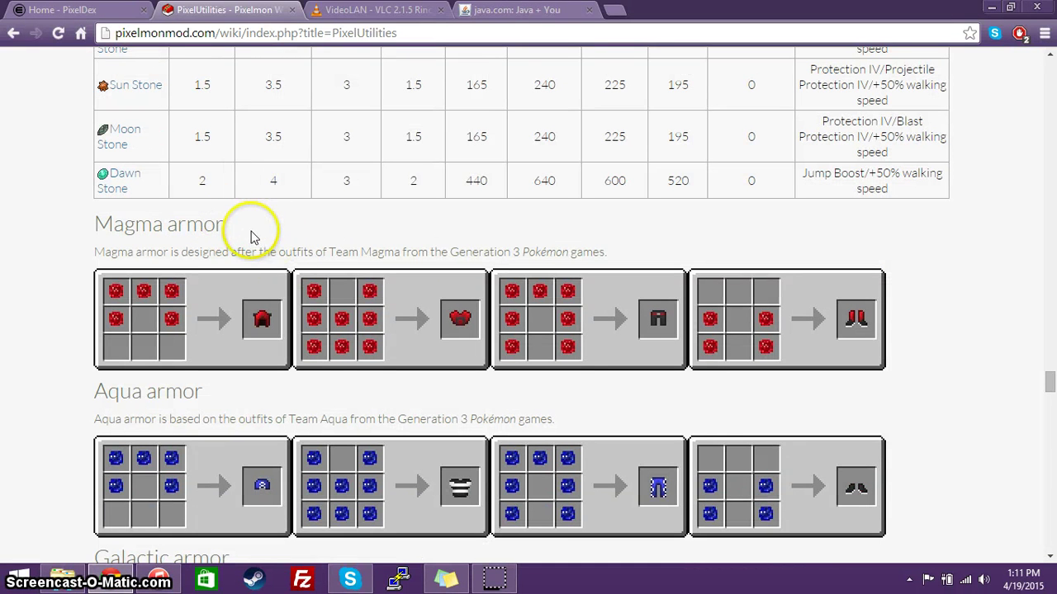
pyautogui.scroll(-3, 319, 380)
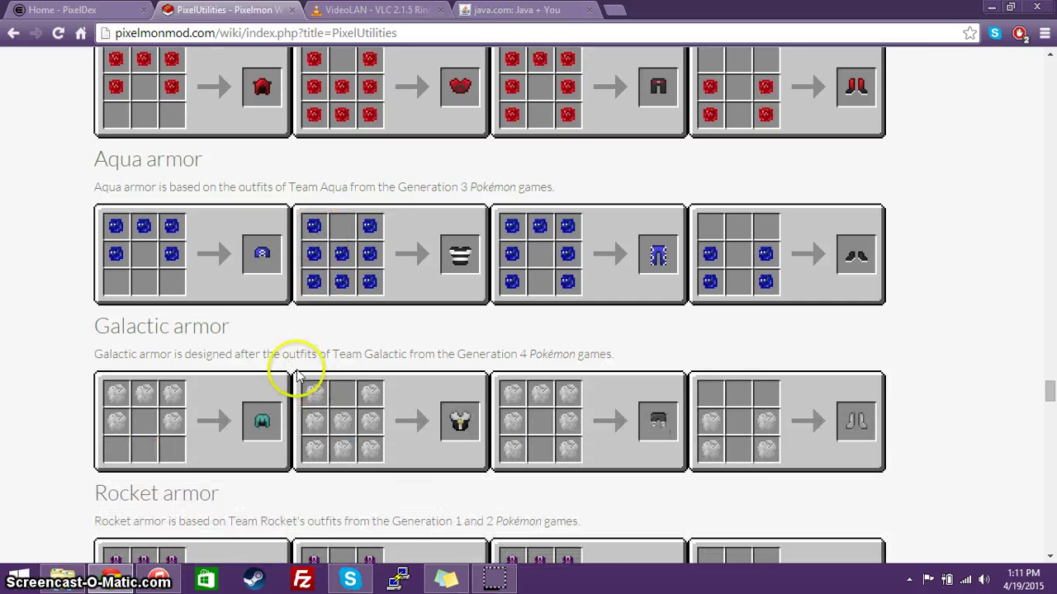
pyautogui.scroll(-3, 283, 360)
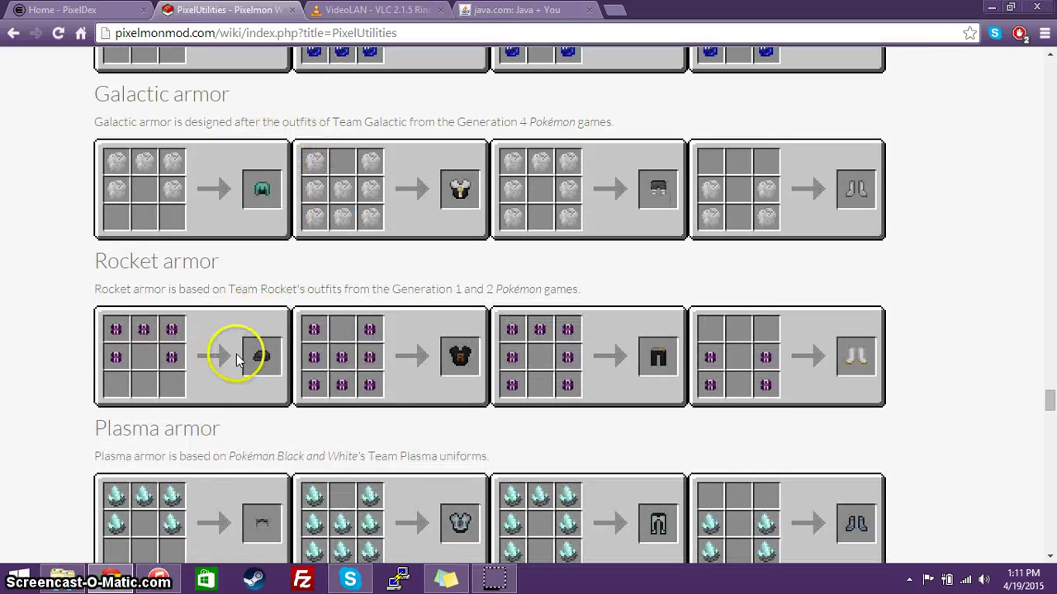
pyautogui.scroll(-1, 236, 360)
pyautogui.scroll(-3, 234, 364)
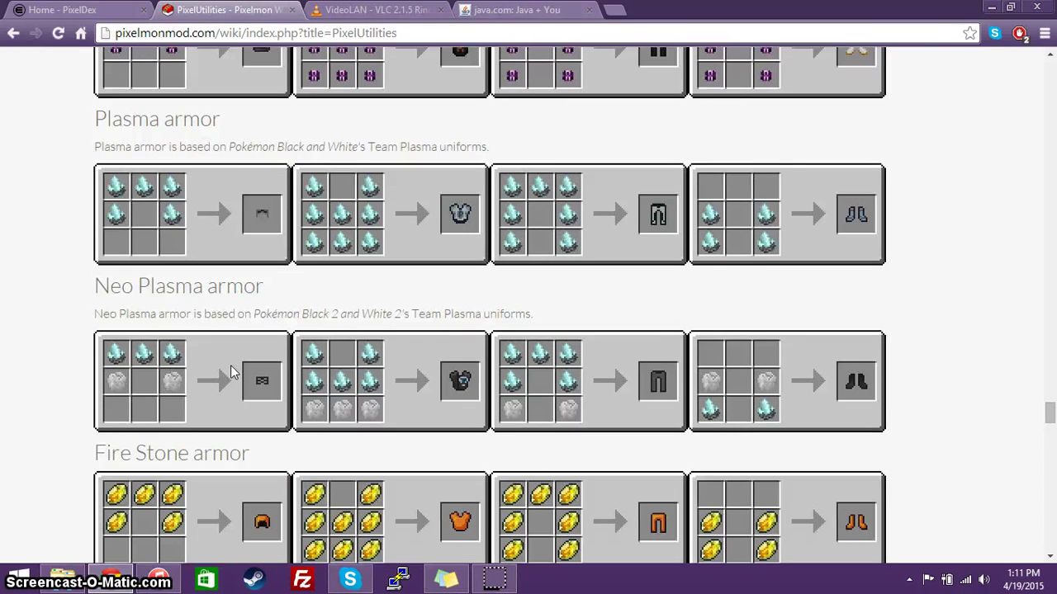
pyautogui.scroll(-2, 232, 372)
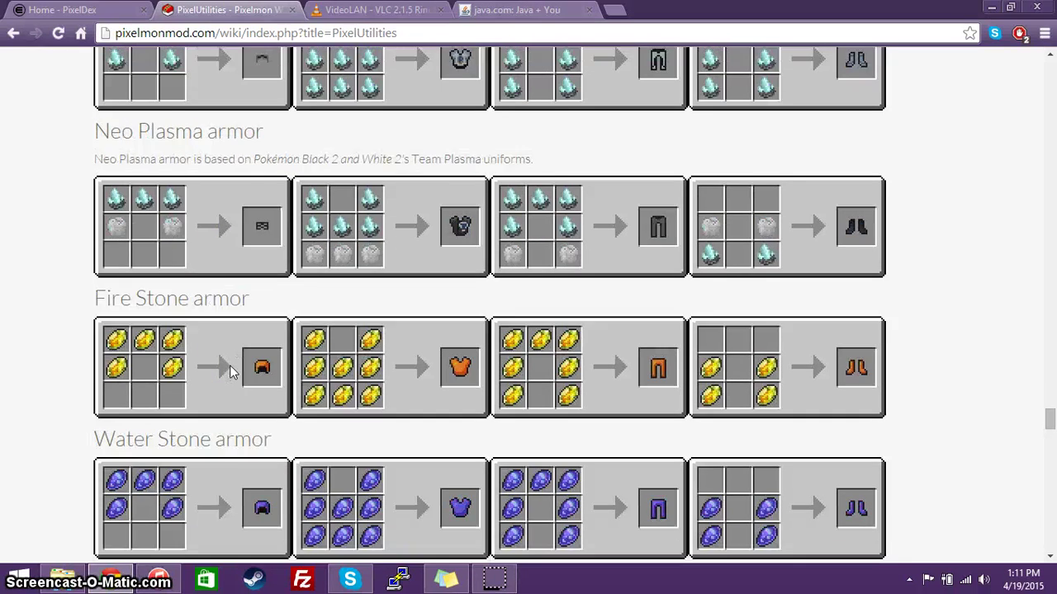
pyautogui.scroll(-8, 229, 366)
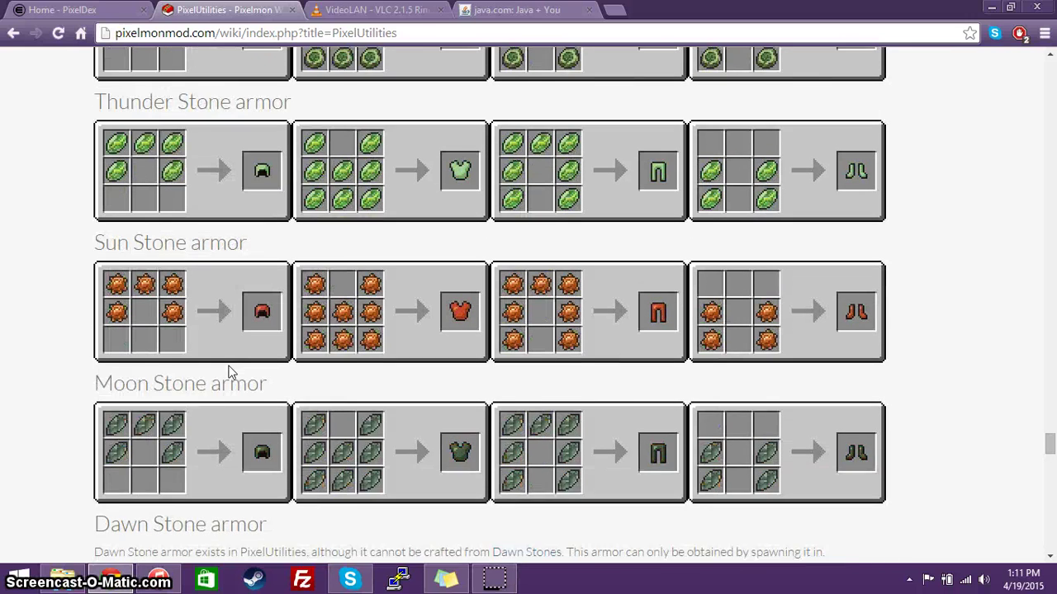
pyautogui.scroll(-2, 231, 372)
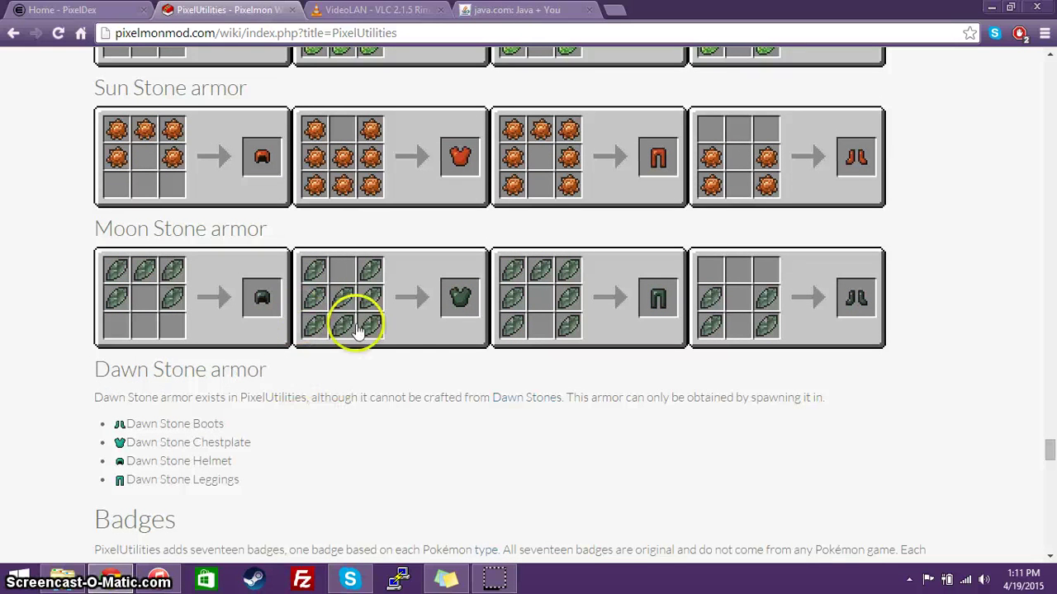
pyautogui.scroll(-1, 463, 438)
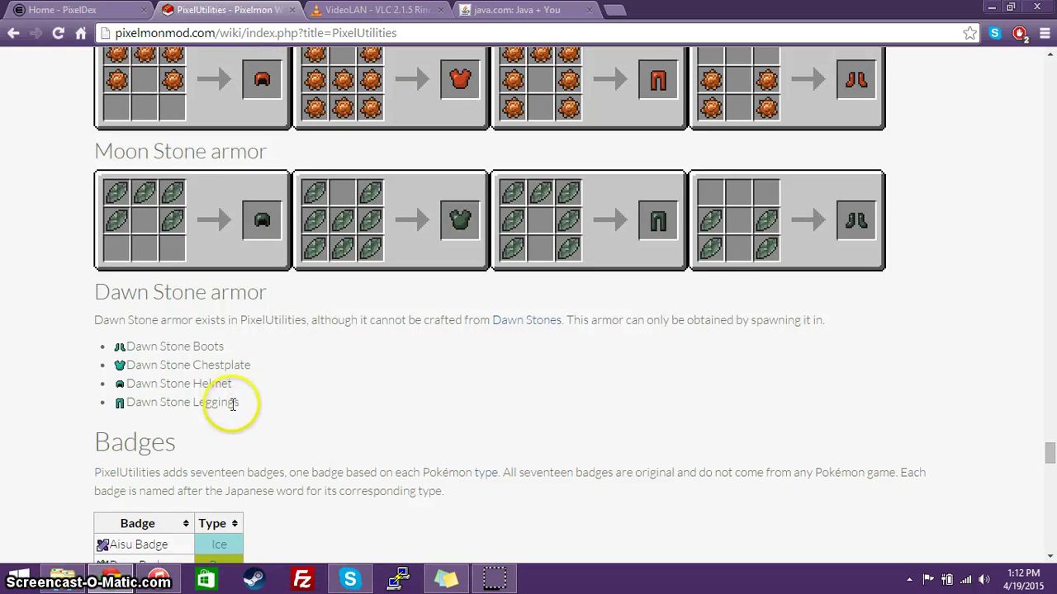
pyautogui.moveTo(238, 403)
pyautogui.mouseDown()
pyautogui.moveTo(202, 403)
pyautogui.moveTo(85, 359)
pyautogui.moveTo(95, 346)
pyautogui.moveTo(231, 406)
pyautogui.mouseUp()
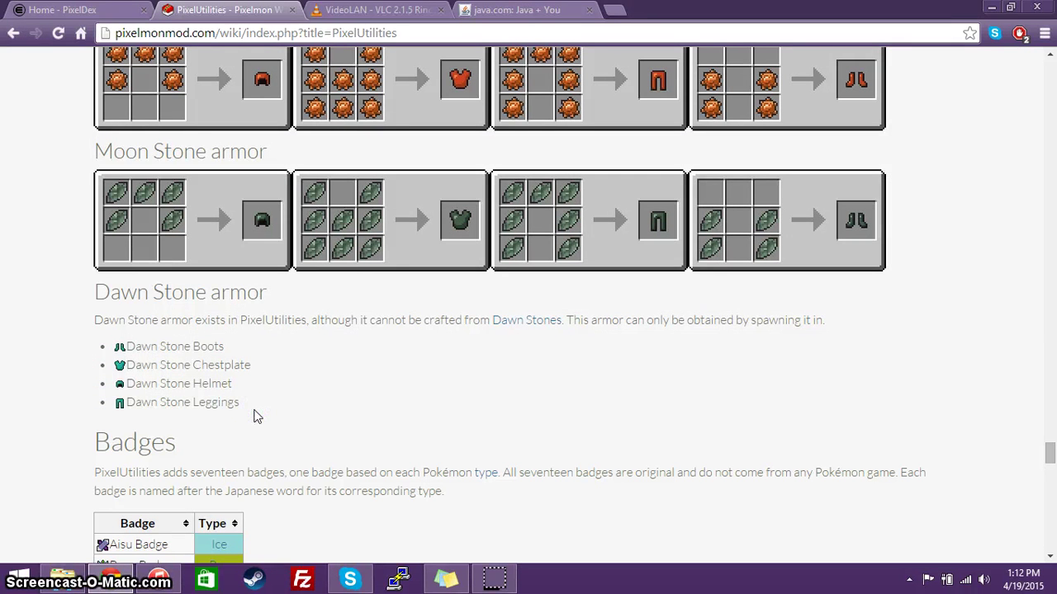
# - Examine the Badges table, the achievements, commands and permission nodes, and the config settings through to Item IDs on the wiki page
pyautogui.scroll(-5, 240, 388)
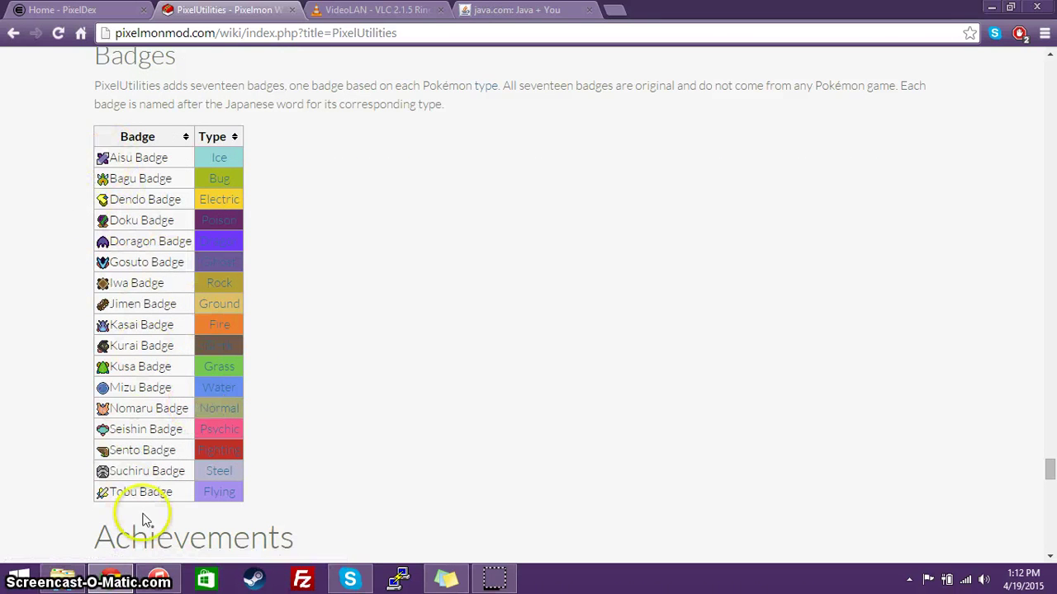
pyautogui.scroll(-9, 100, 449)
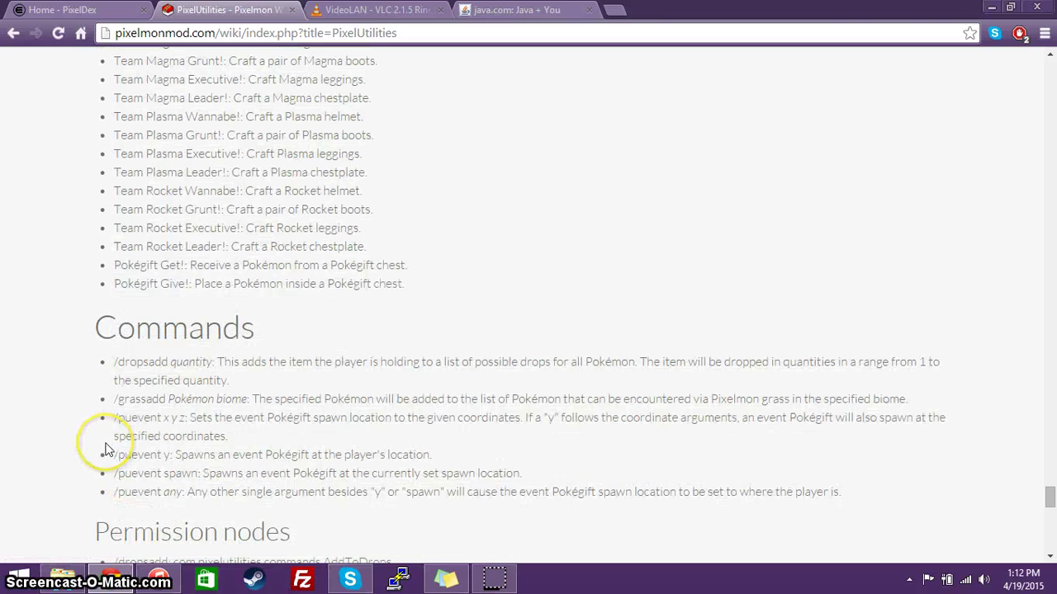
pyautogui.scroll(-5, 105, 450)
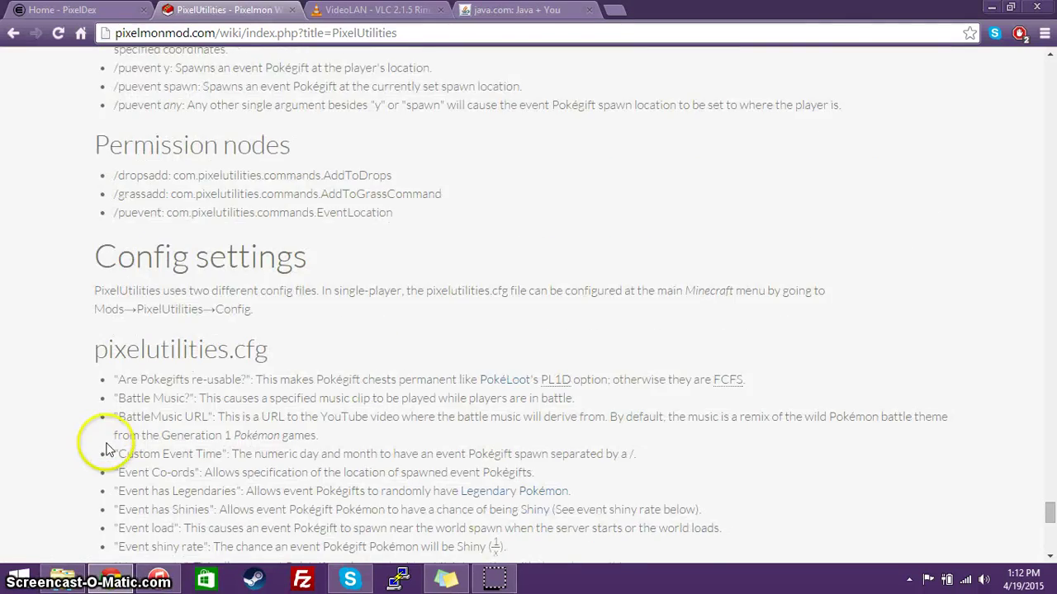
pyautogui.scroll(-8, 105, 449)
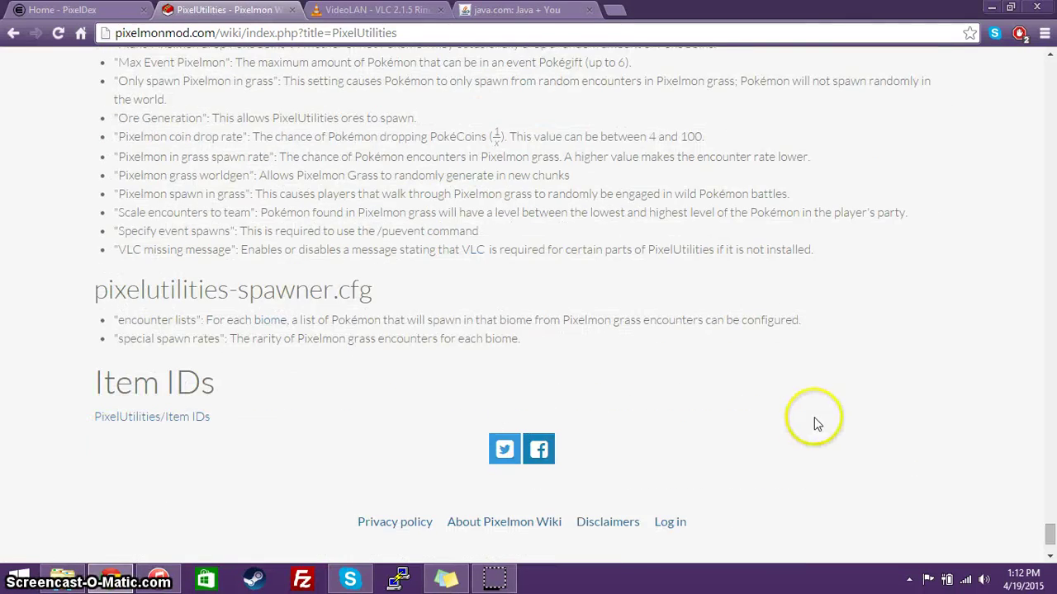
# - Return to the beginning of the wiki page and review the Installation requirements and download instructions
pyautogui.moveTo(1047, 532); pyautogui.dragTo(1051, 51)
pyautogui.scroll(-4, 678, 321)
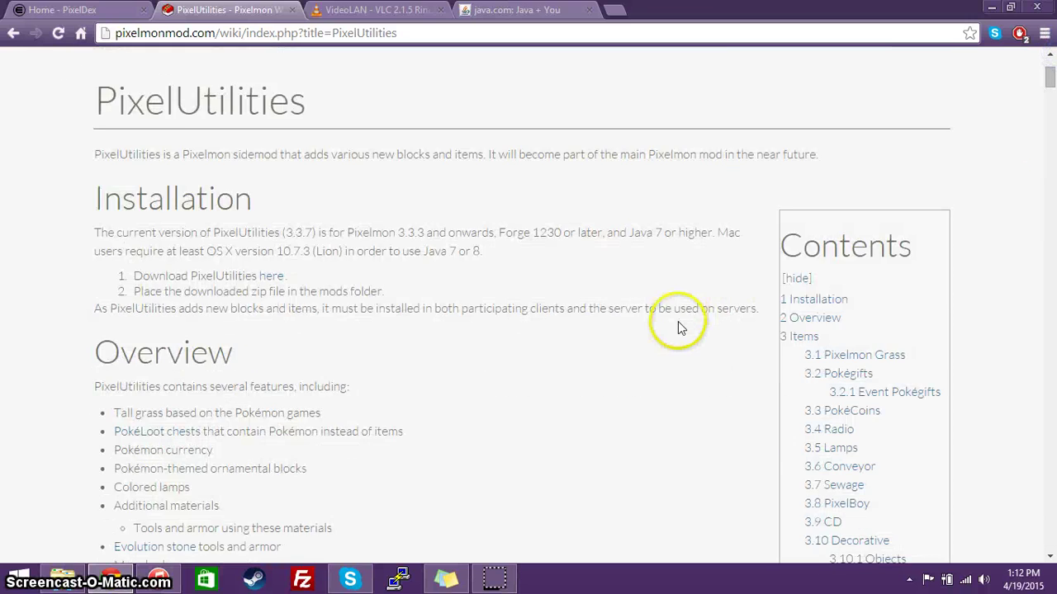
pyautogui.scroll(2, 627, 322)
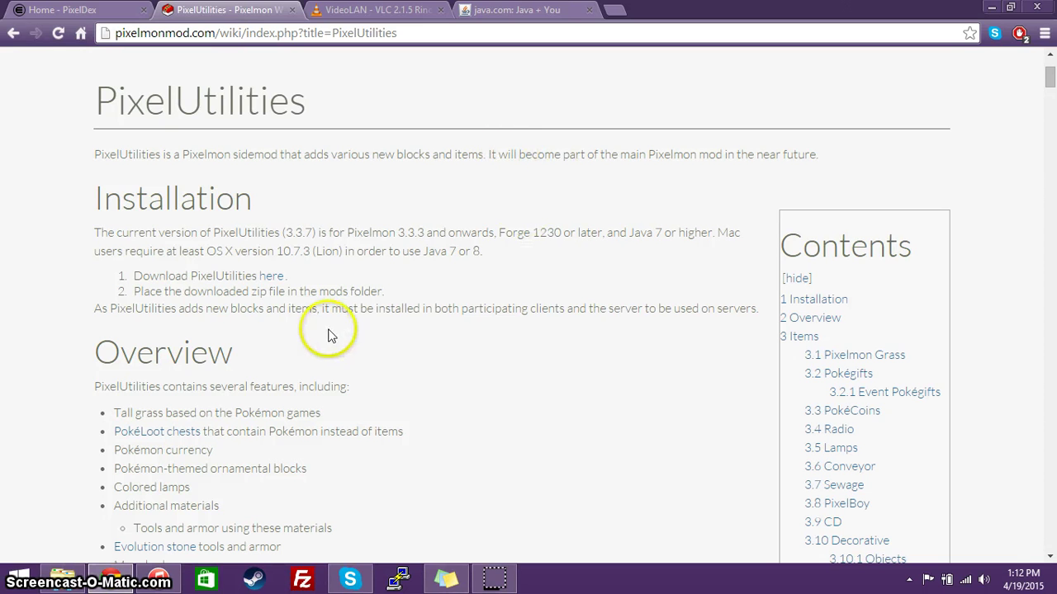
# - Check the PixelDex side-mod post, then minimize the browser and locate the downloaded PixelUtilities-3.3.7.jar file on the desktop
pyautogui.click(62, 12)
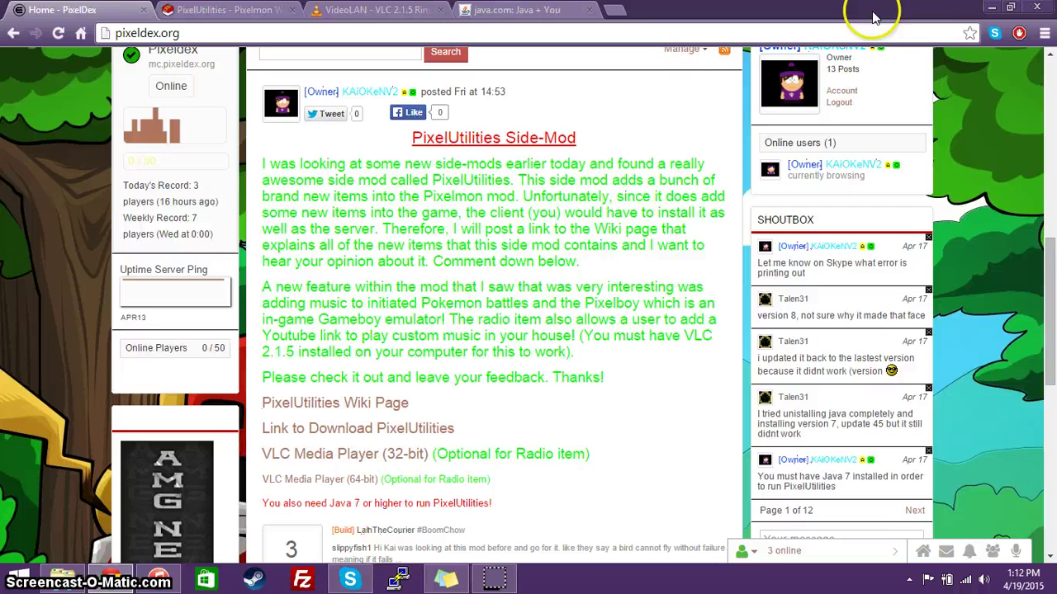
pyautogui.click(991, 7)
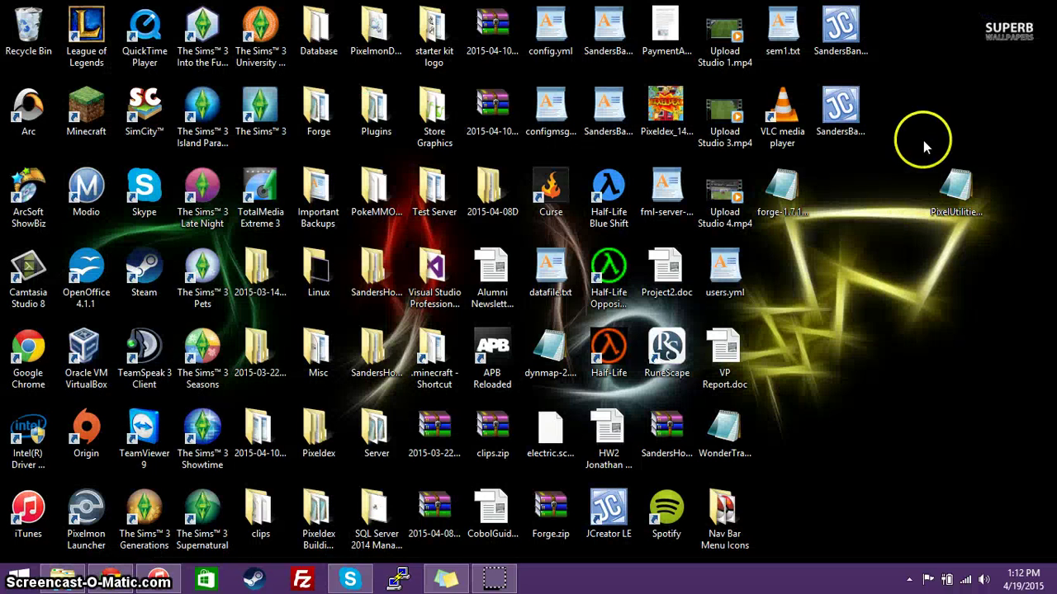
pyautogui.click(956, 190)
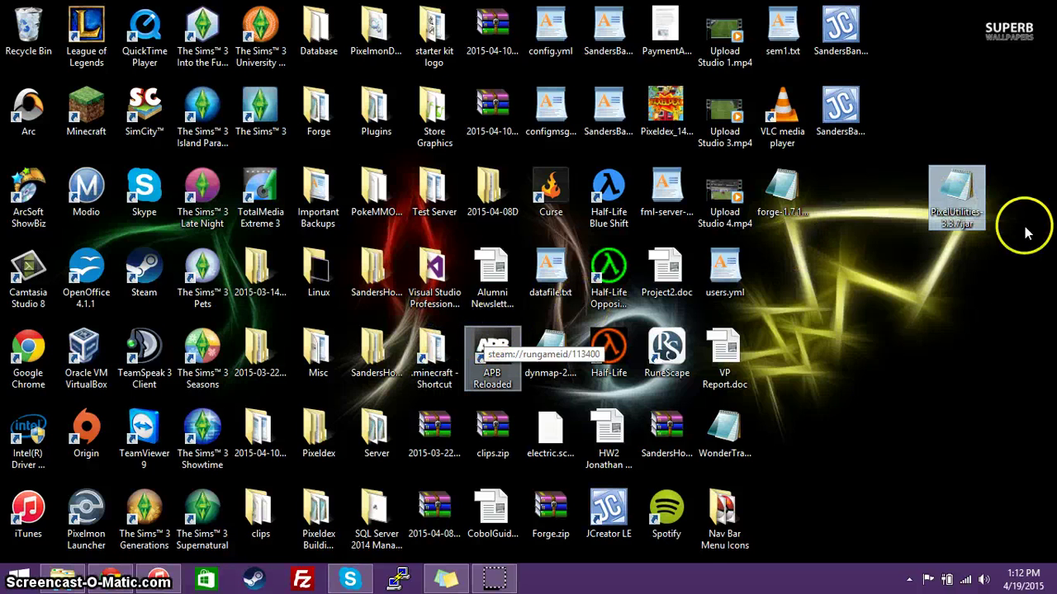
pyautogui.click(970, 186)
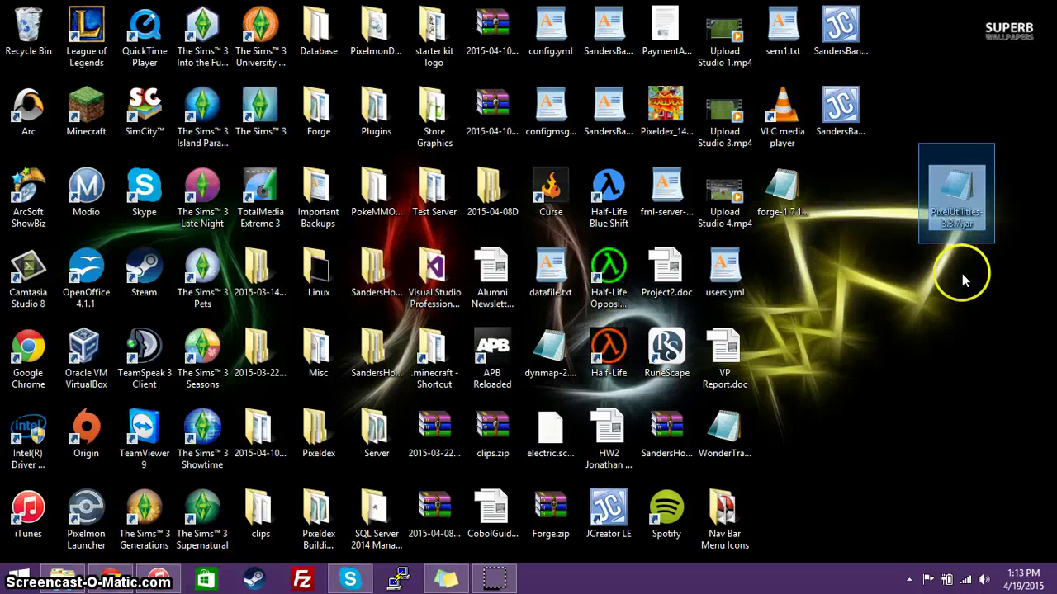
pyautogui.click(962, 205)
pyautogui.click(1009, 271)
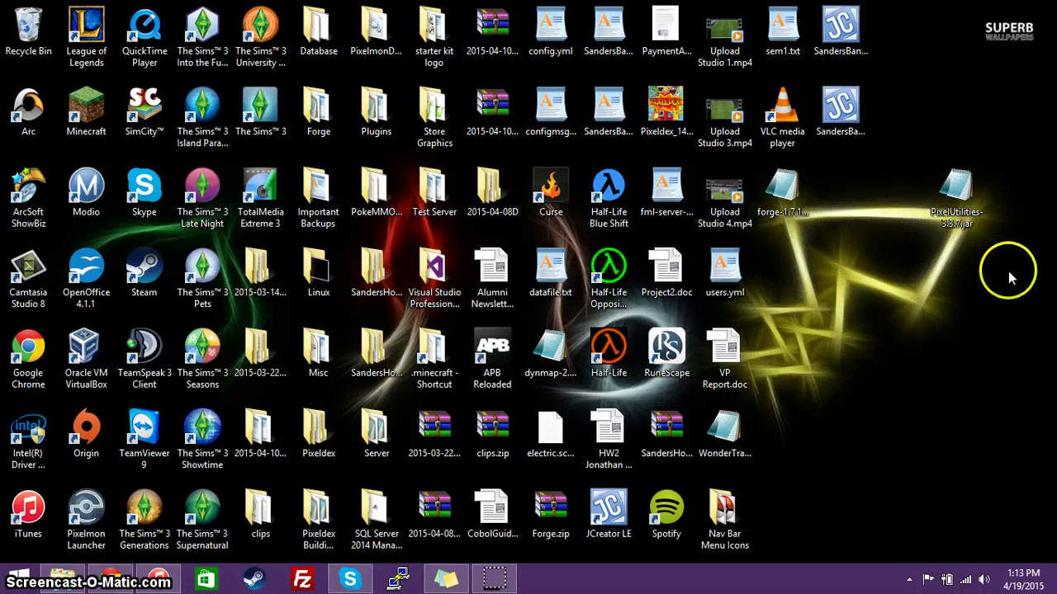
pyautogui.moveTo(1008, 271); pyautogui.dragTo(915, 178)
pyautogui.click(914, 236)
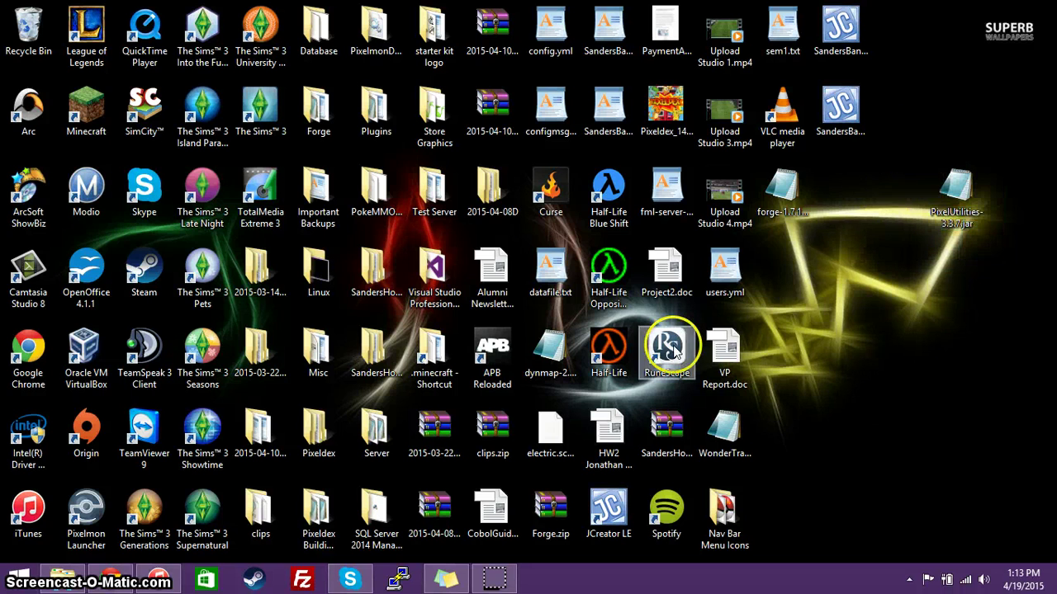
# - Open the mods folder inside .minecraft, check it for PixelUtilities-3.3.7.jar, and minimize the folder window
pyautogui.click(61, 581)
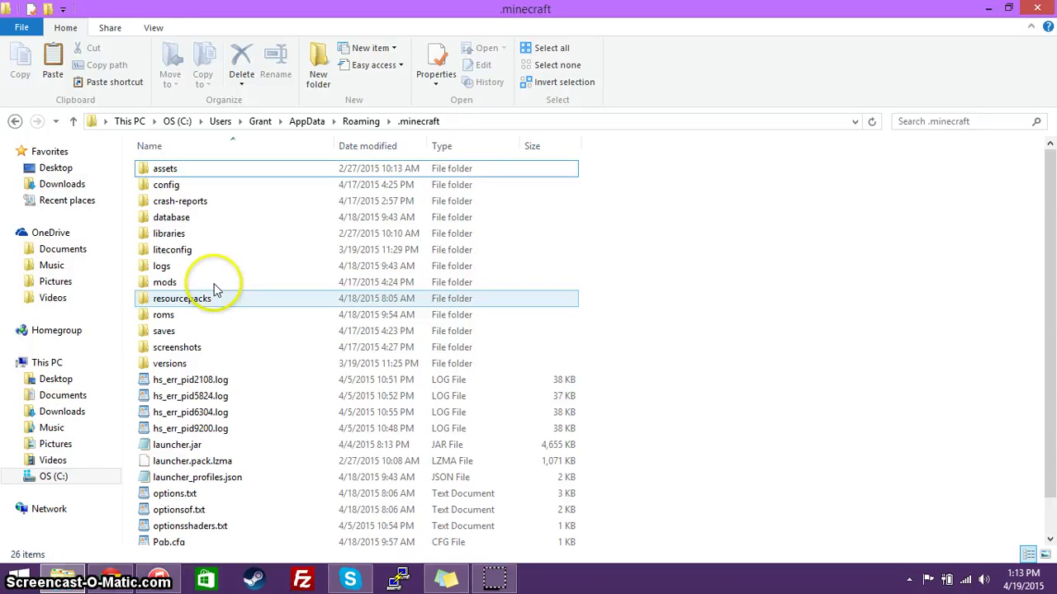
pyautogui.moveTo(211, 282)
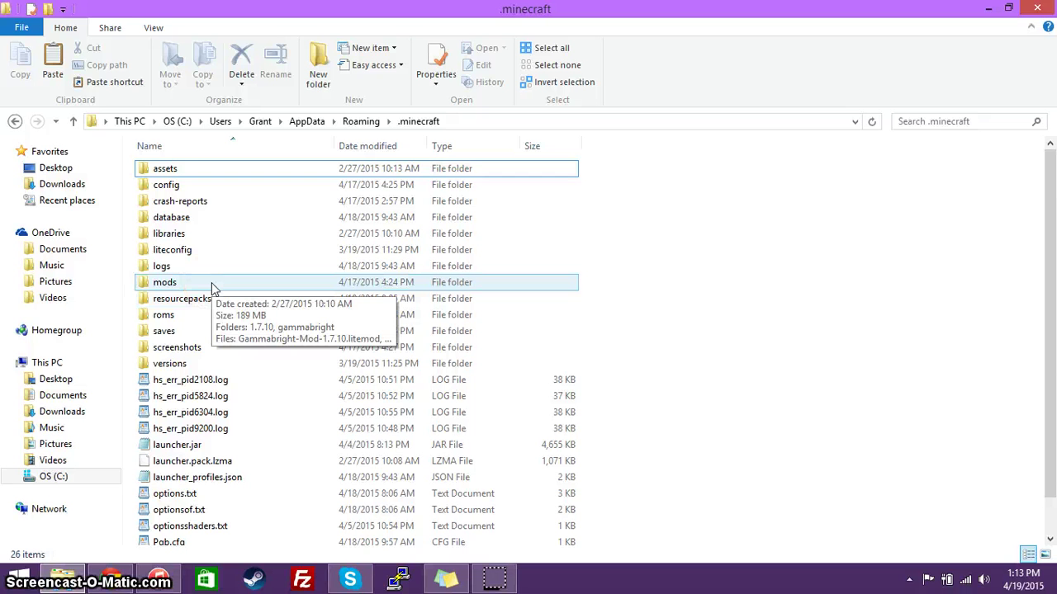
pyautogui.doubleClick(212, 285)
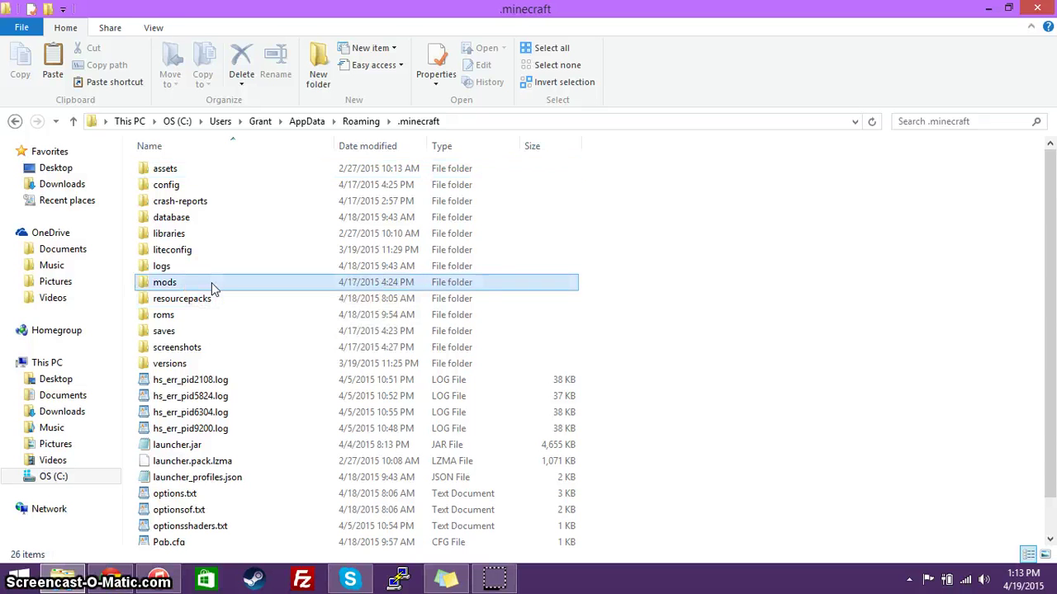
pyautogui.click(220, 272)
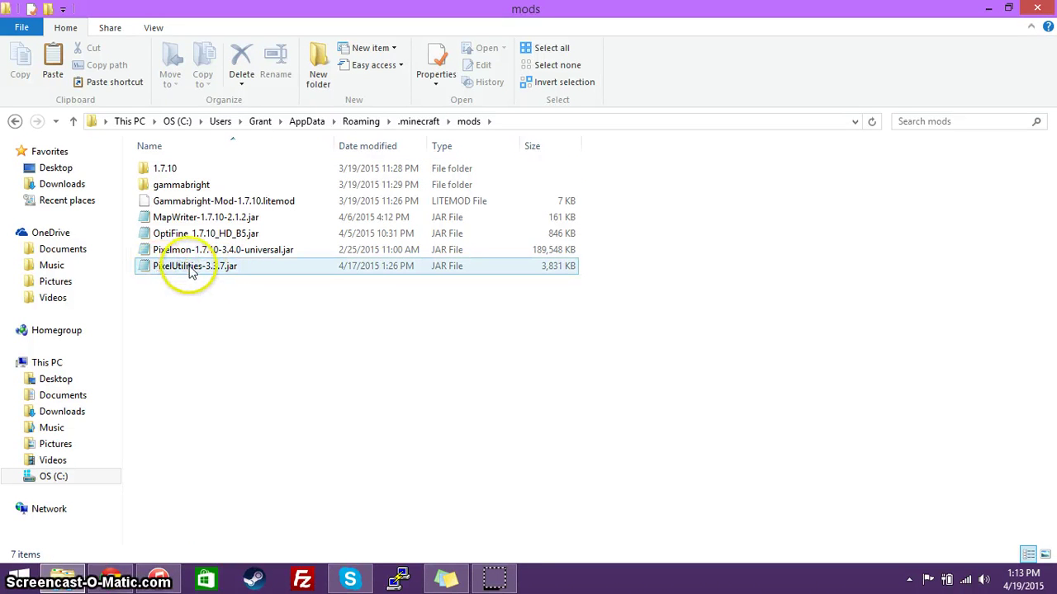
pyautogui.moveTo(213, 274)
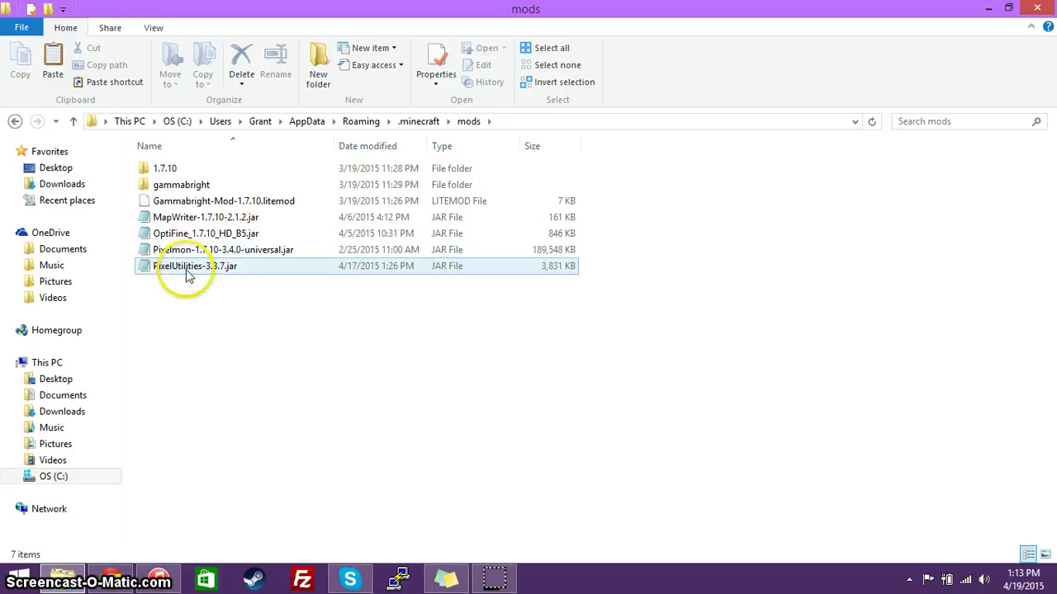
pyautogui.click(191, 276)
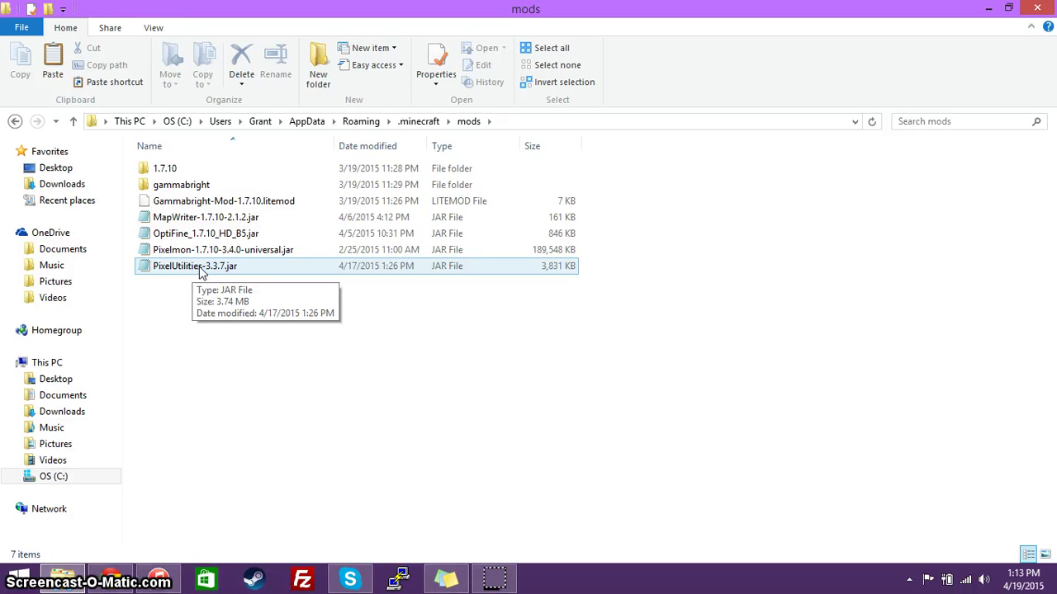
pyautogui.click(246, 203)
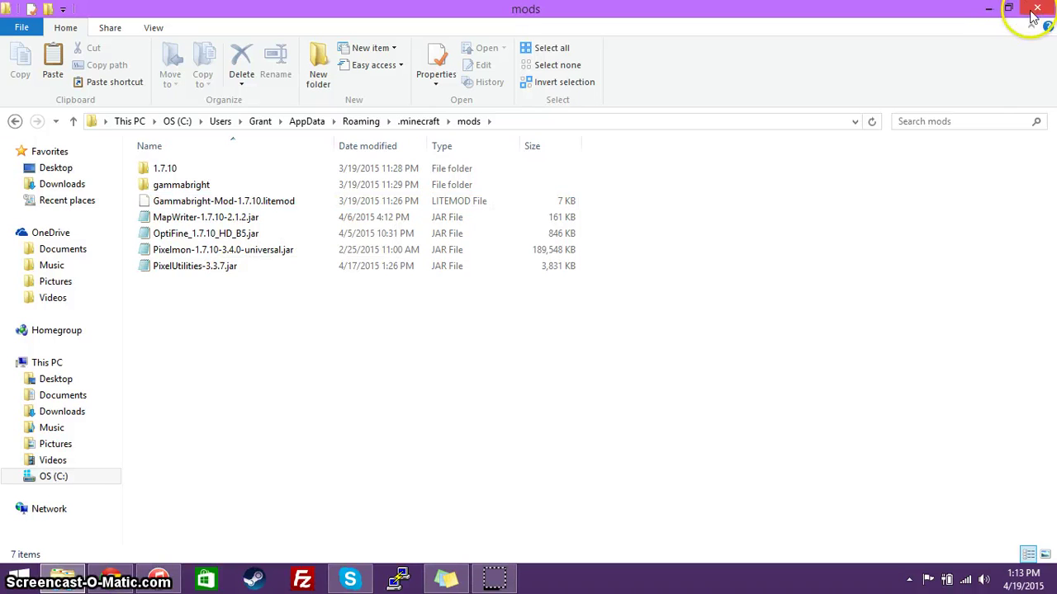
pyautogui.click(985, 9)
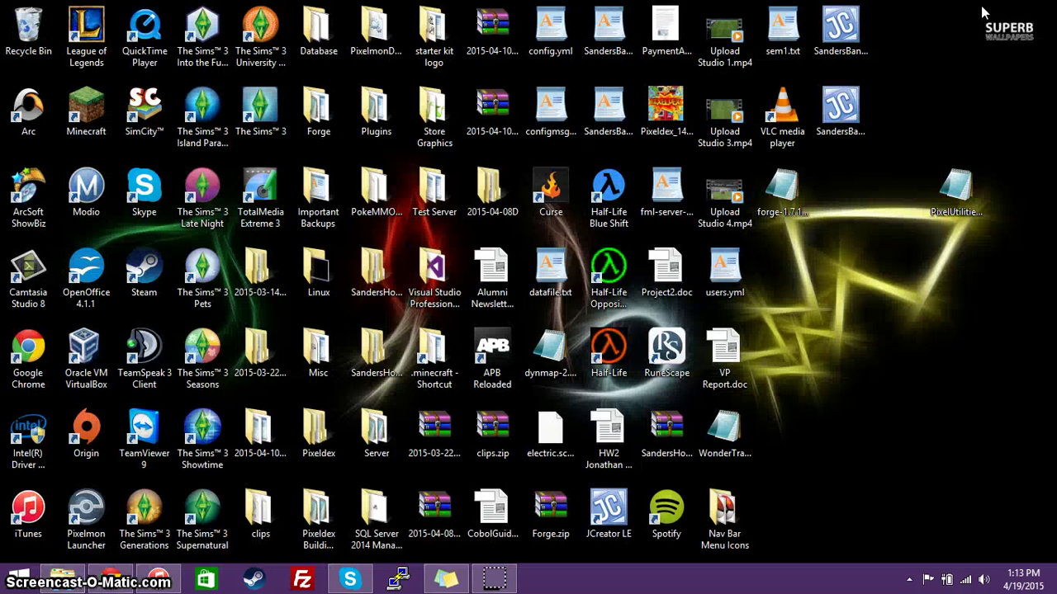
# - Verify the installed Java version on java.com in the browser, postponing the Java update and allowing Java Detection to run
pyautogui.click(112, 580)
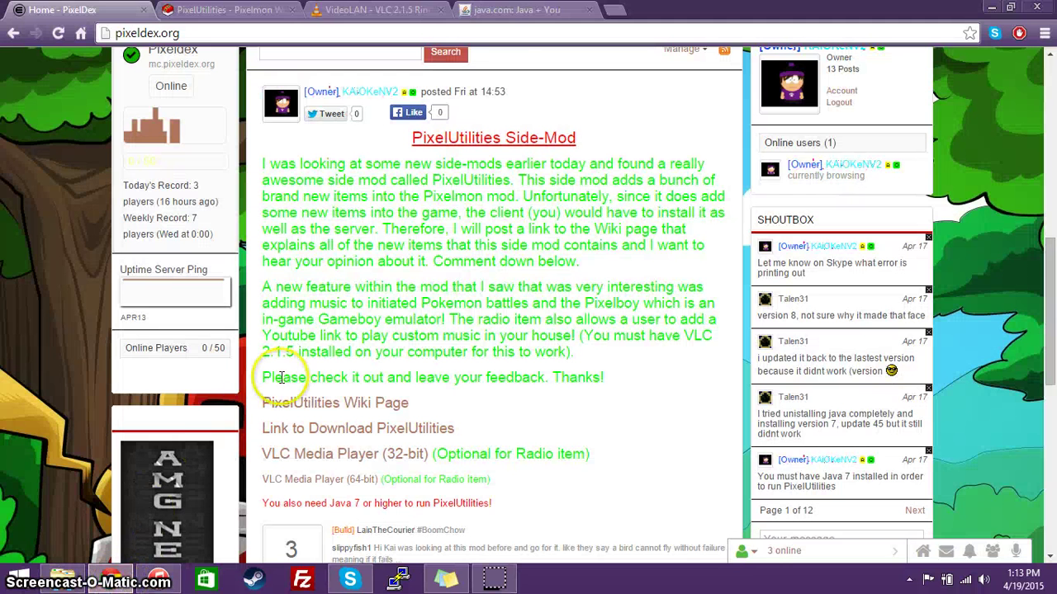
pyautogui.click(506, 11)
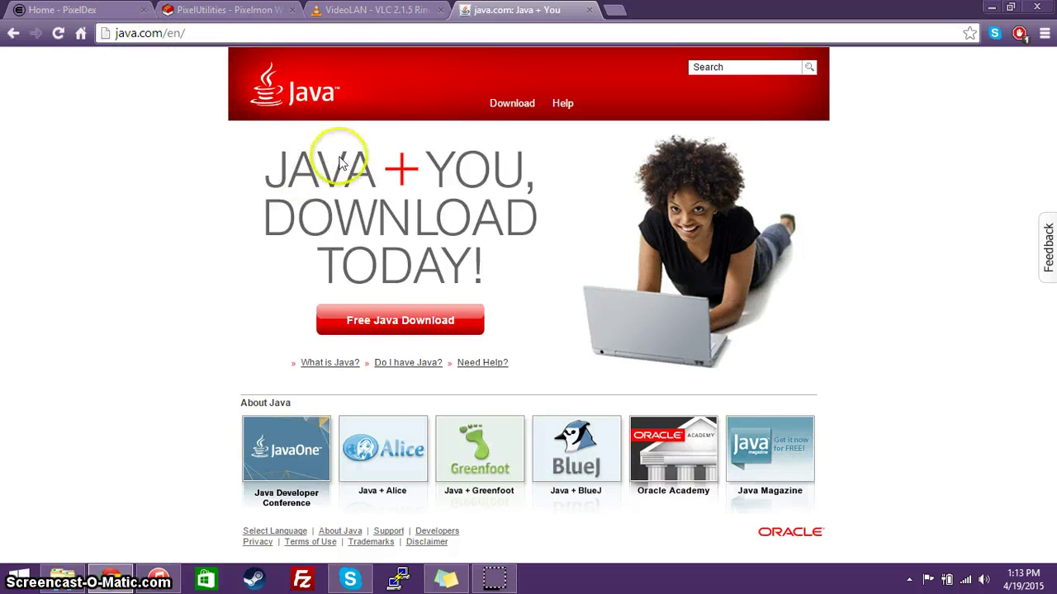
pyautogui.click(404, 367)
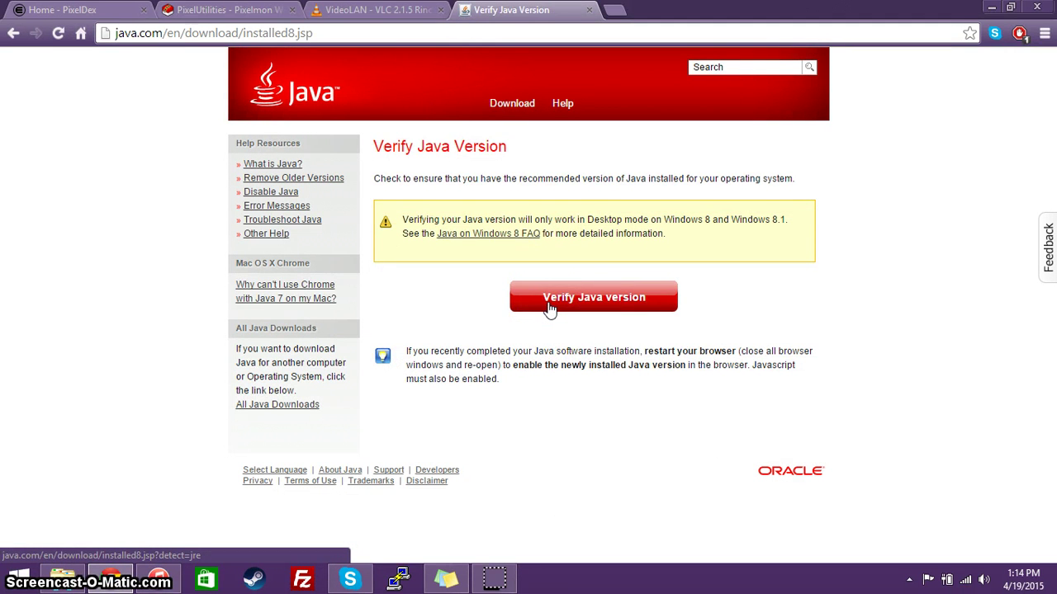
pyautogui.click(549, 308)
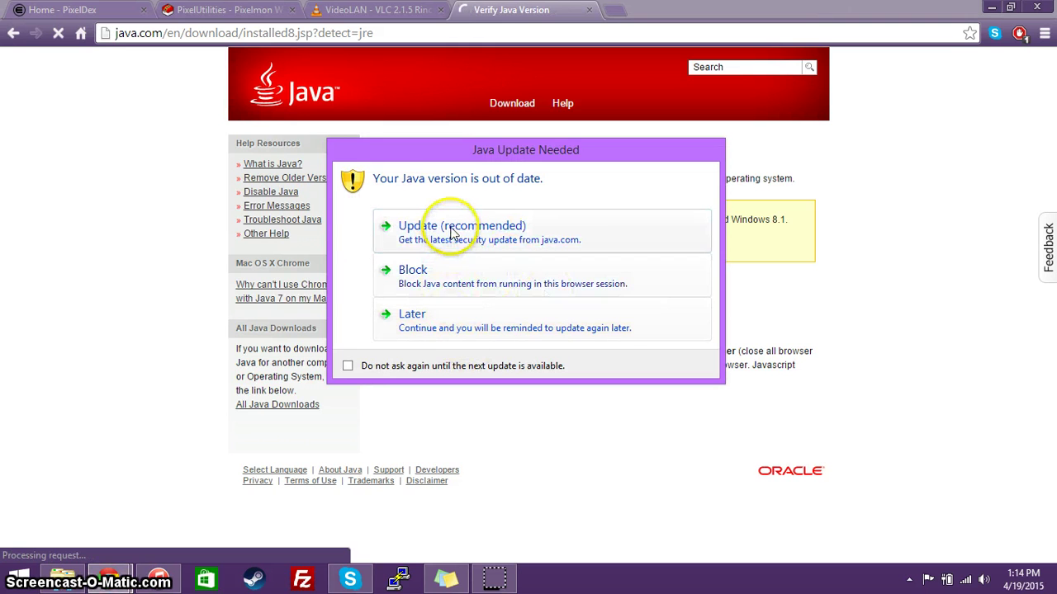
pyautogui.click(388, 322)
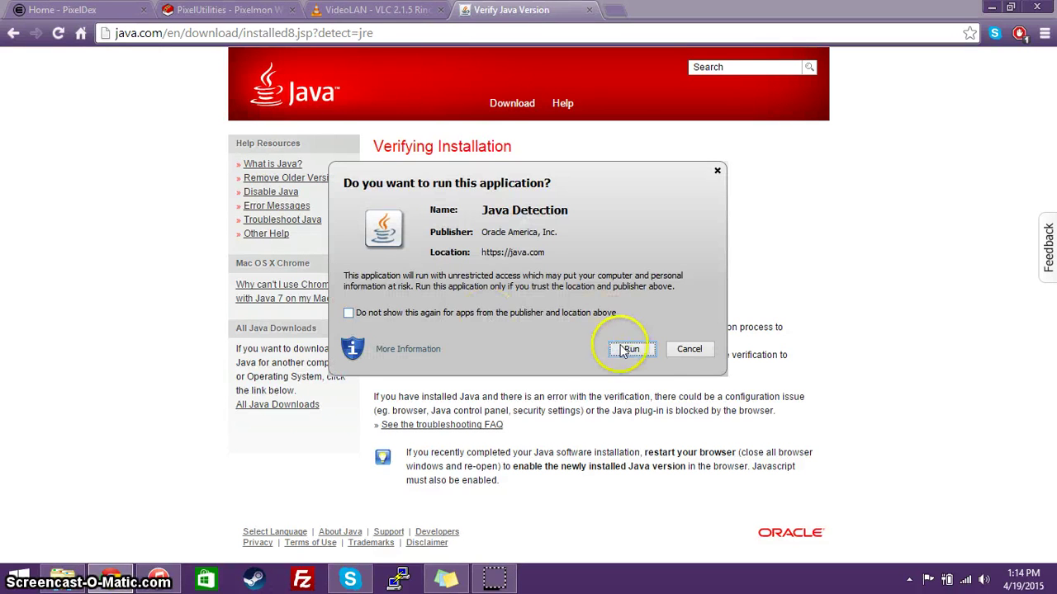
pyautogui.click(629, 349)
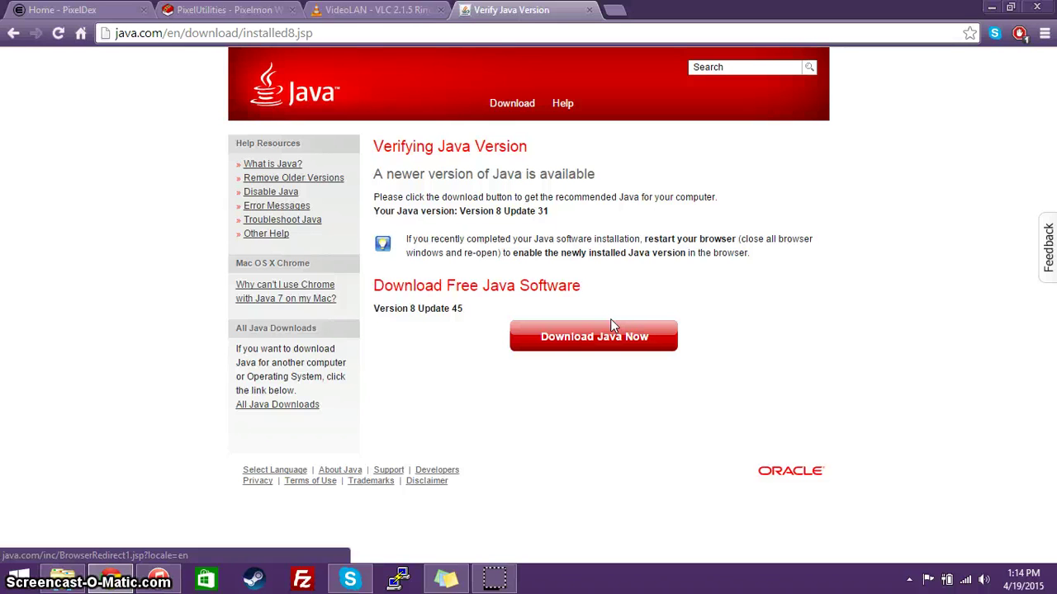
pyautogui.rightClick(558, 300)
pyautogui.click(621, 219)
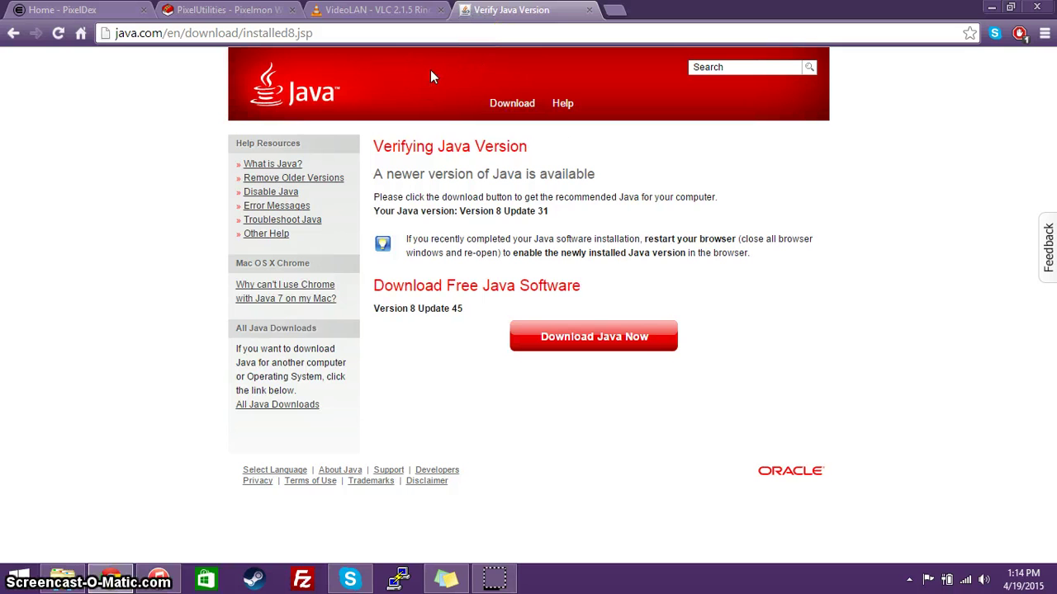
# - Review the PixelBoy and Radio sections on the PixelUtilities wiki page, highlight its URL, and return to the PixelDex post
pyautogui.click(229, 9)
pyautogui.scroll(-20, 289, 252)
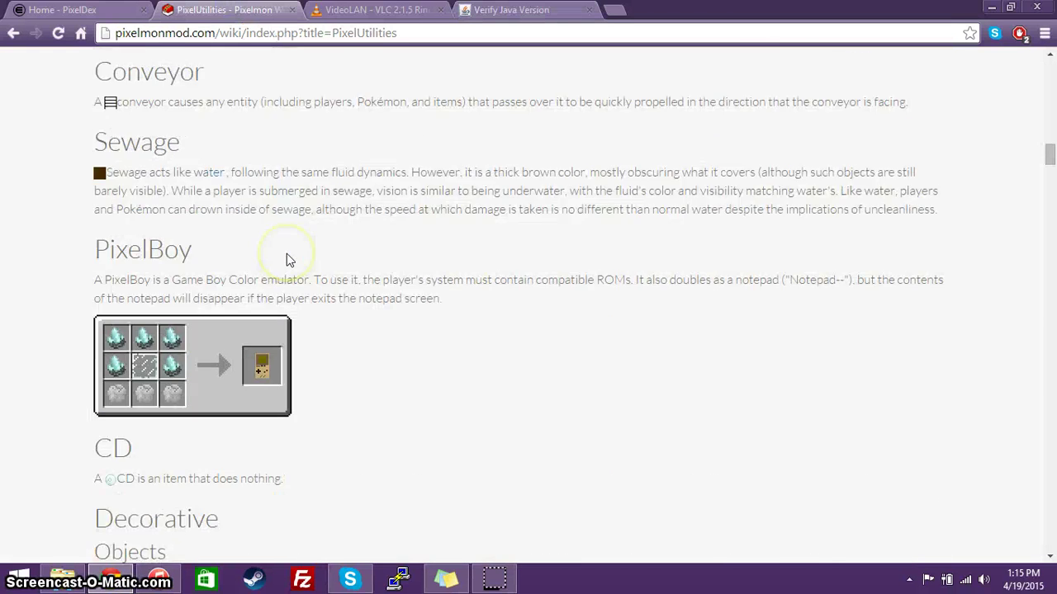
pyautogui.scroll(5, 243, 210)
pyautogui.scroll(2, 242, 211)
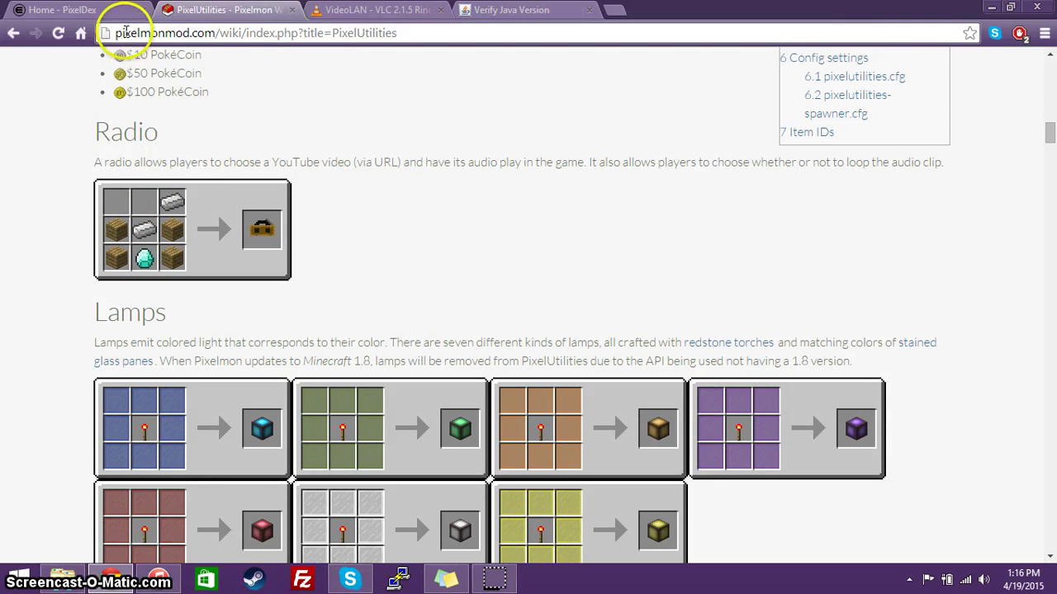
pyautogui.moveTo(396, 32); pyautogui.dragTo(112, 33)
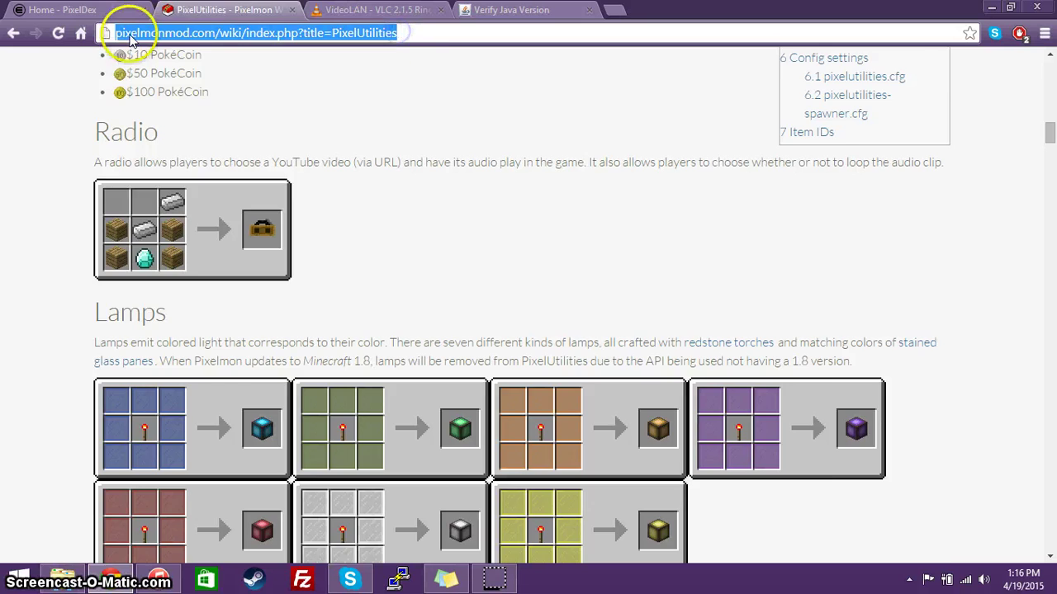
pyautogui.click(91, 10)
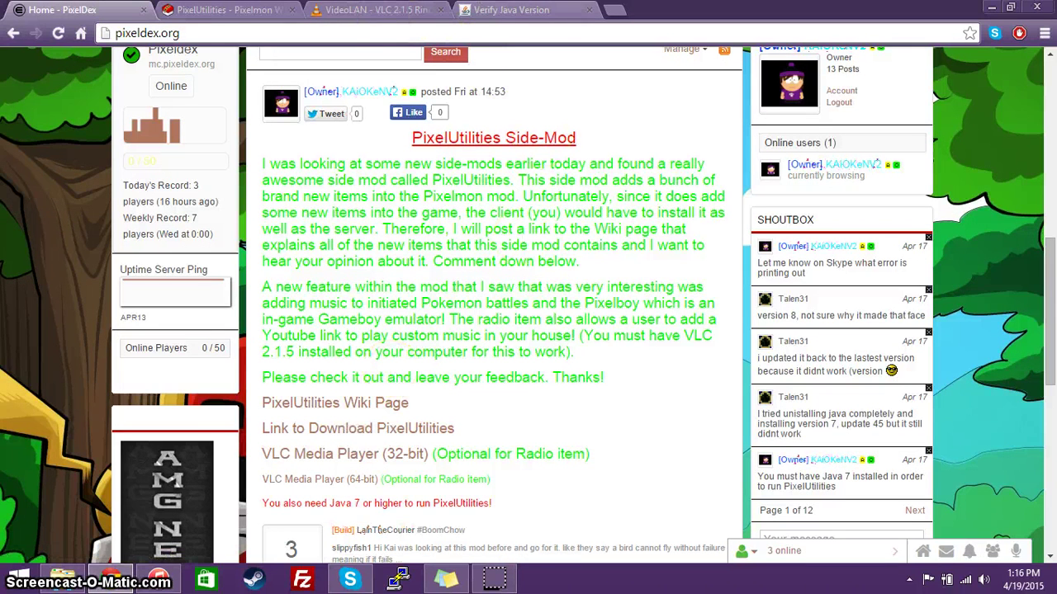
# - Go to the VLC 2.1.5 release page and bring up its download options for Windows and Mac OS X
pyautogui.click(347, 12)
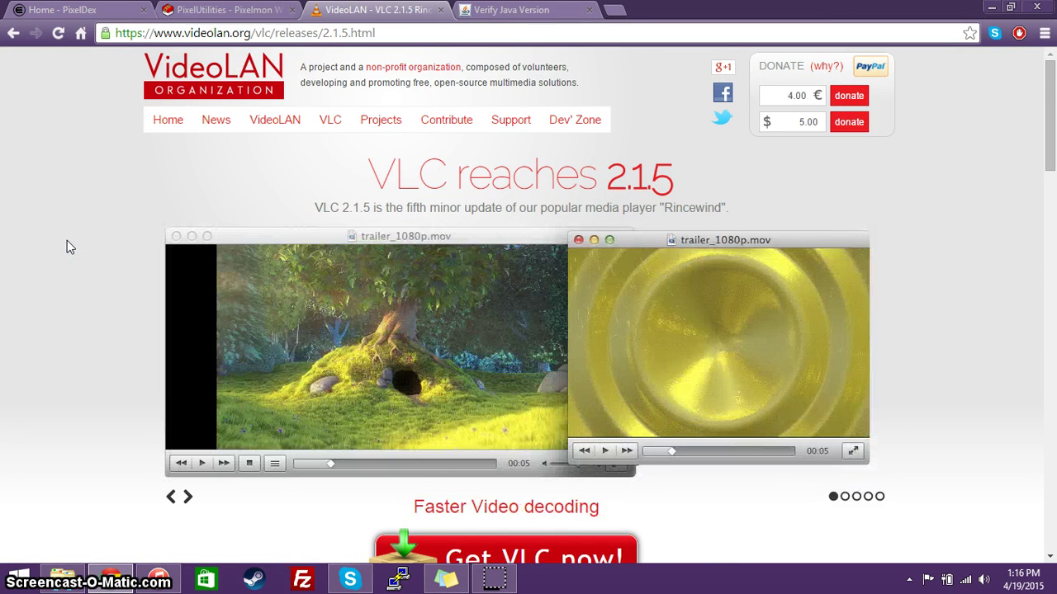
pyautogui.scroll(-2, 67, 241)
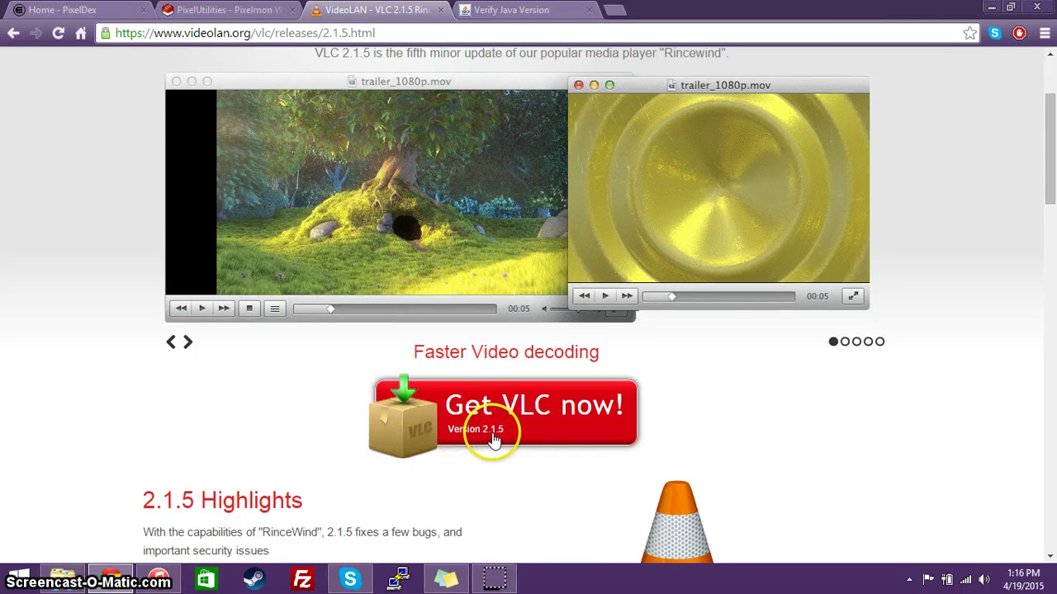
pyautogui.scroll(-2, 292, 417)
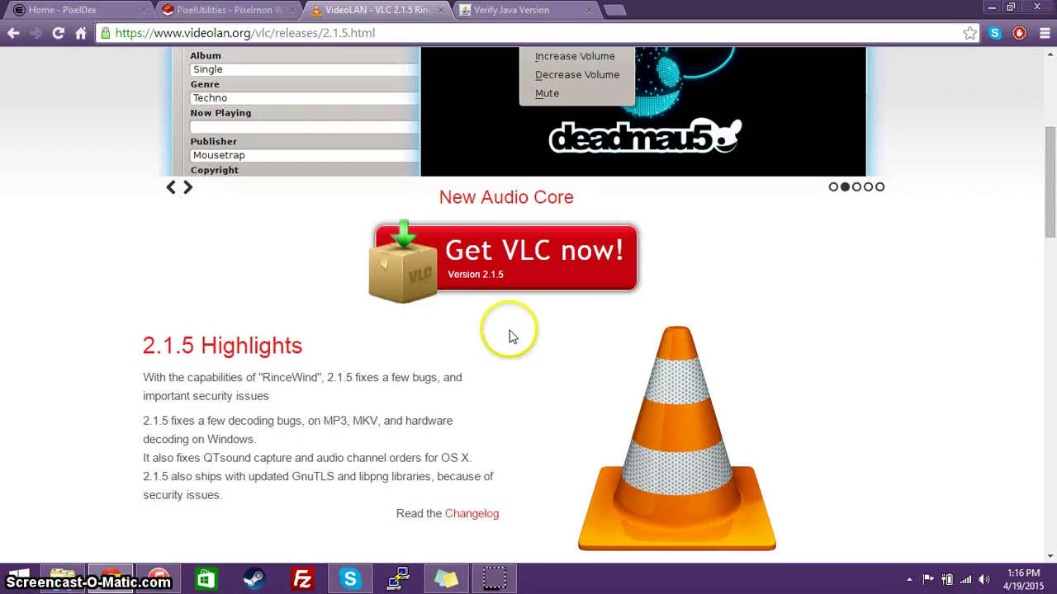
pyautogui.click(508, 273)
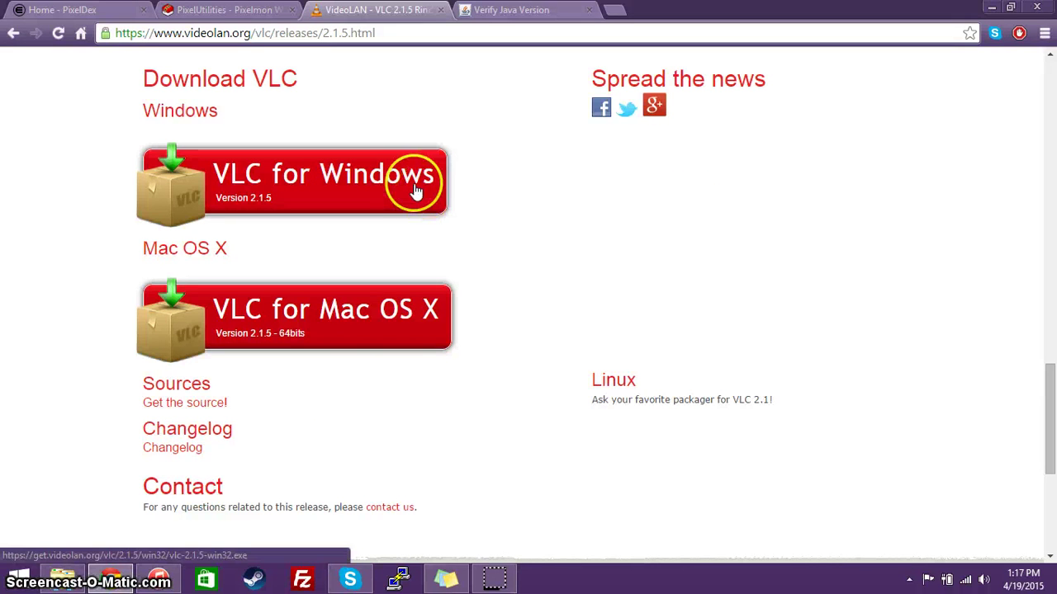
# - Check the computer's system type in the System properties from the mods folder window, then switch back to the VLC page in Chrome
pyautogui.click(65, 581)
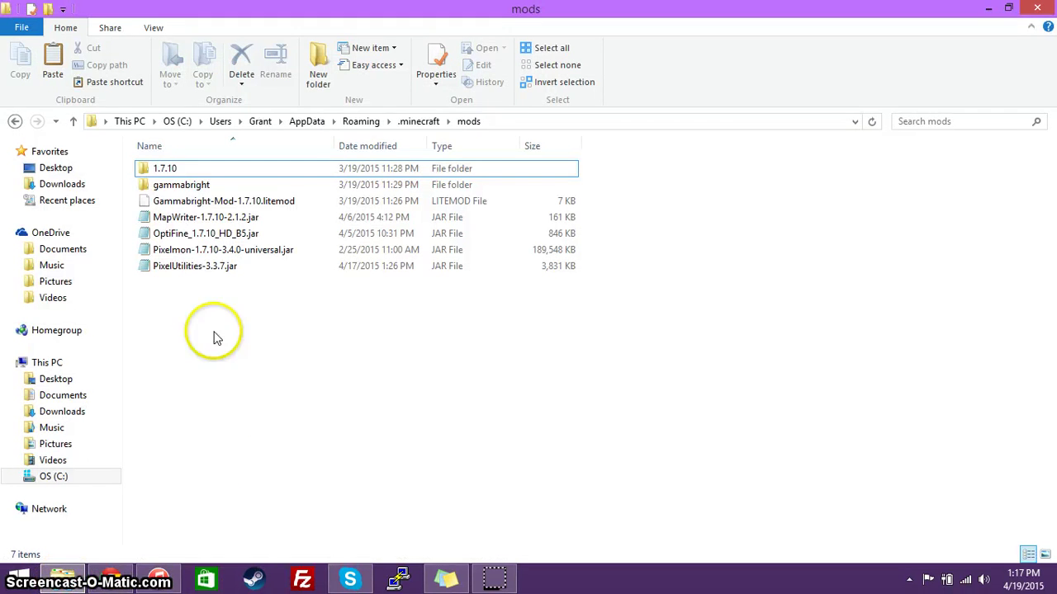
pyautogui.rightClick(43, 363)
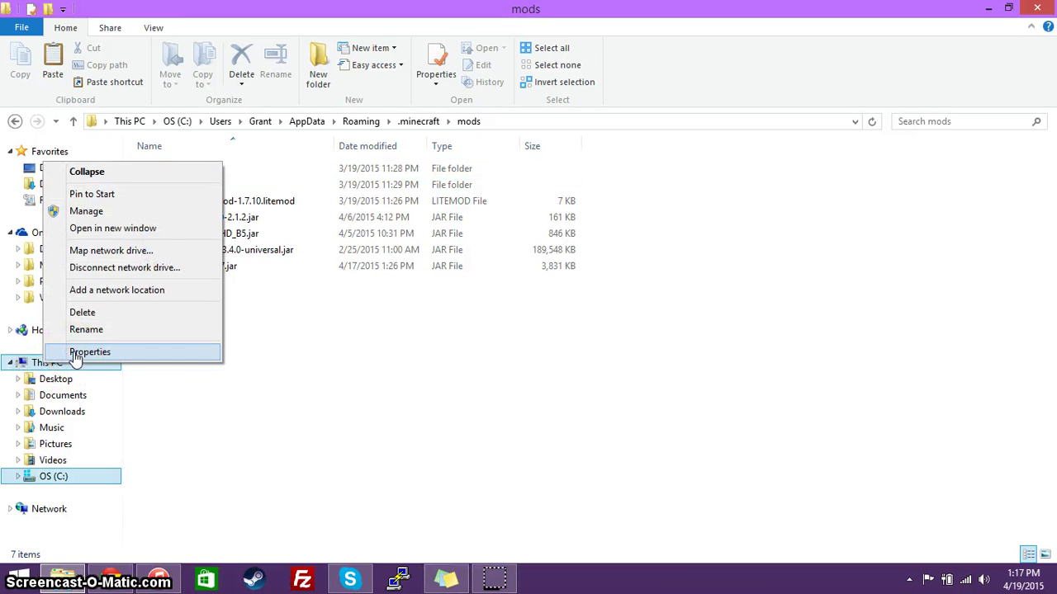
pyautogui.click(76, 353)
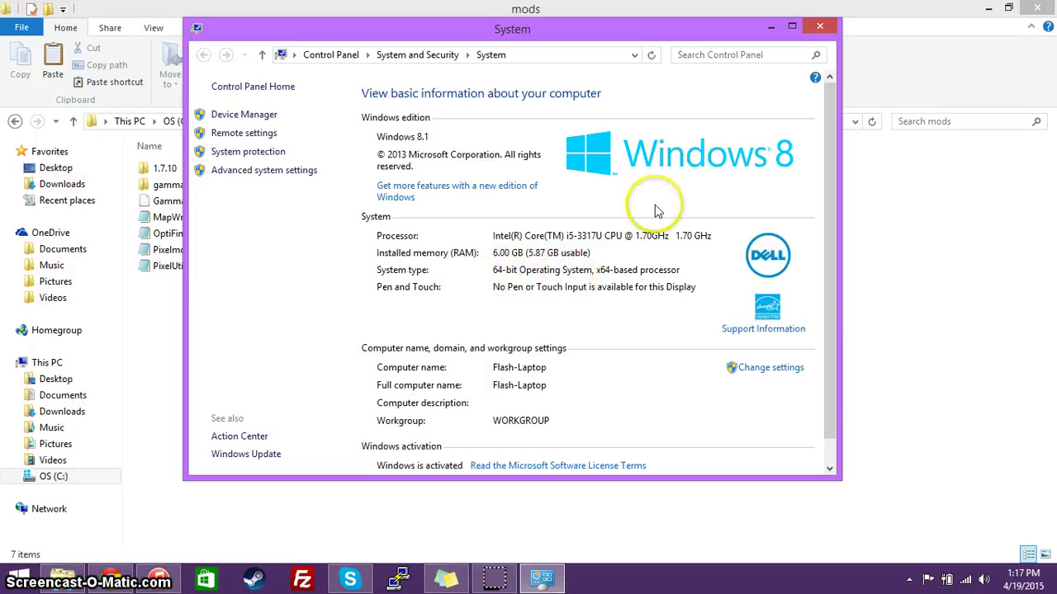
pyautogui.click(819, 27)
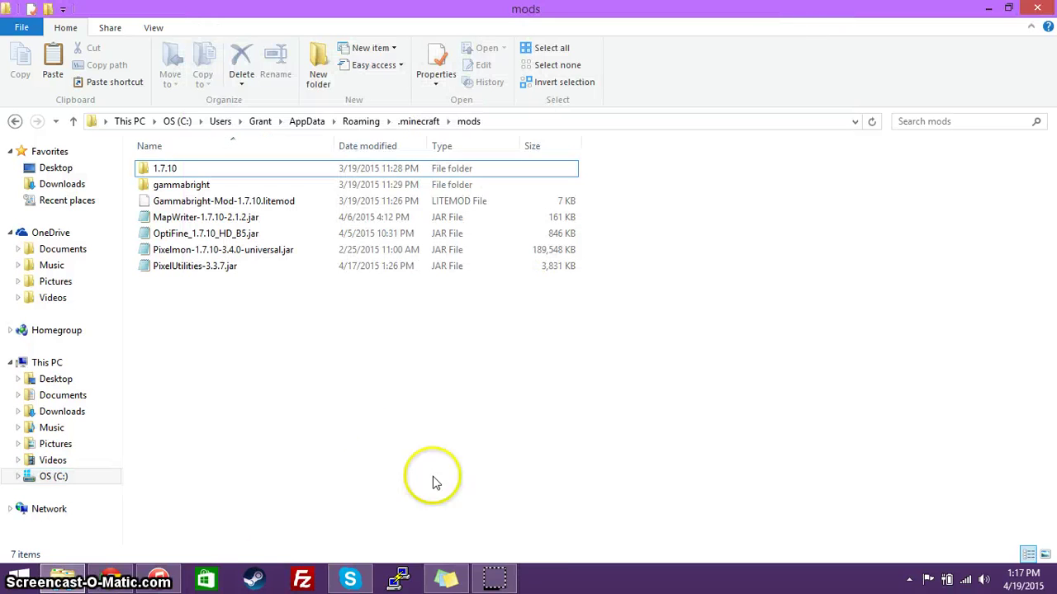
pyautogui.click(155, 578)
pyautogui.click(112, 578)
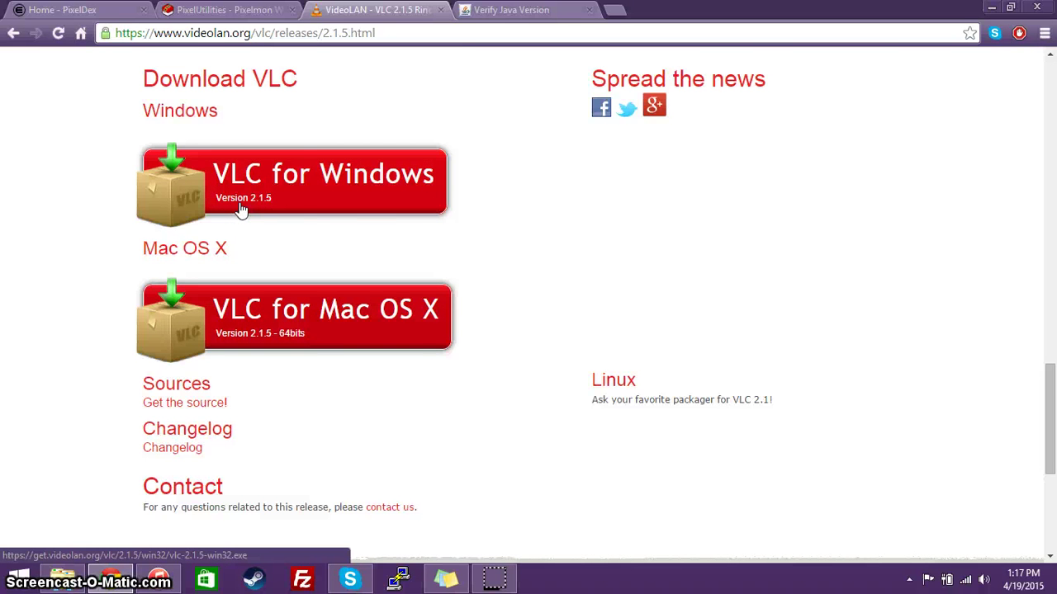
# - Return to the PixelDex post and start the download from the VLC Media Player (64-bit) link
pyautogui.click(62, 10)
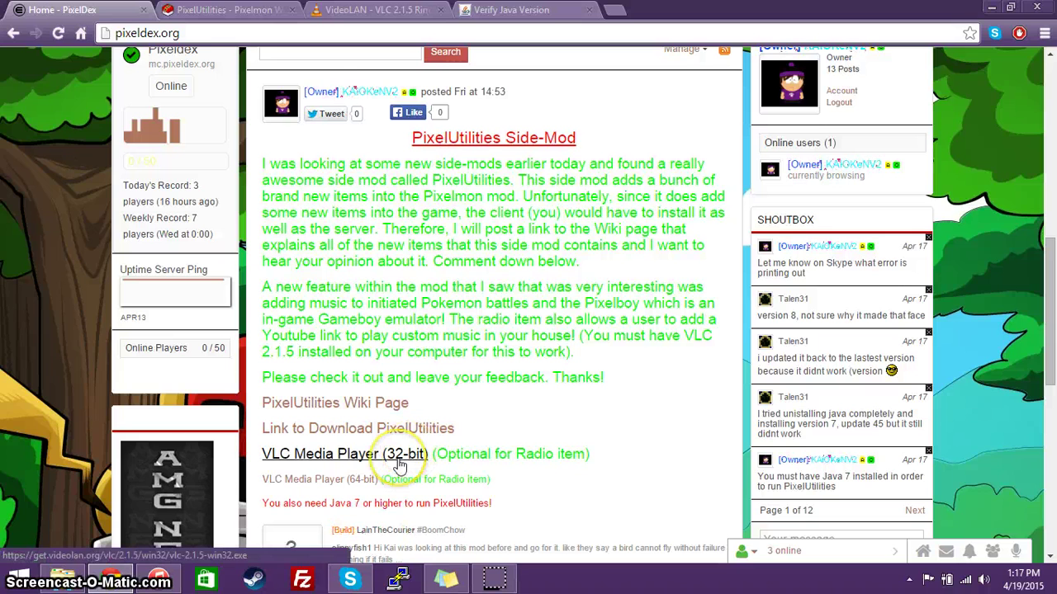
pyautogui.click(336, 10)
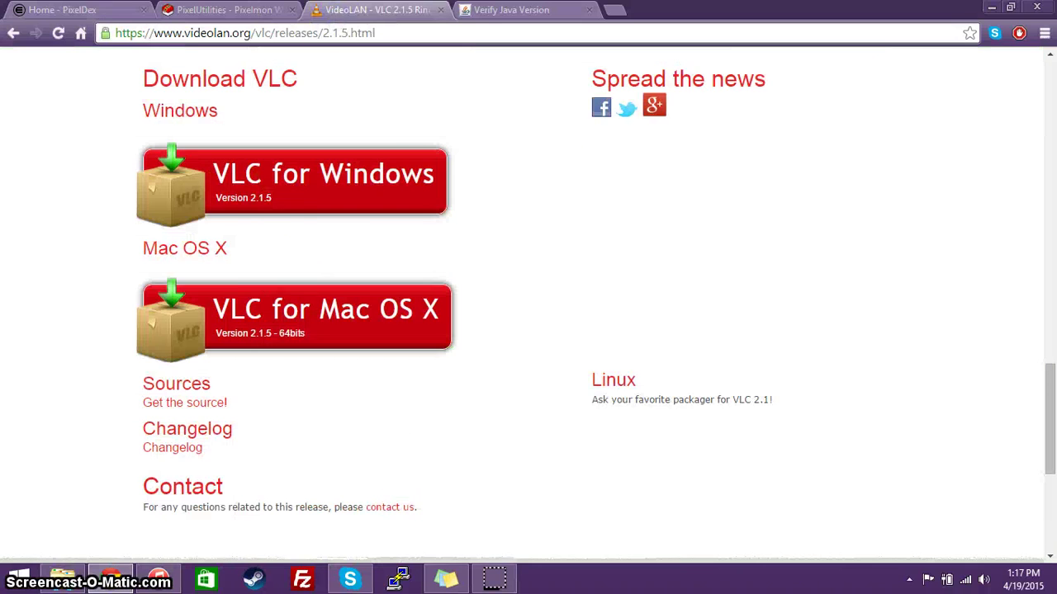
pyautogui.click(74, 10)
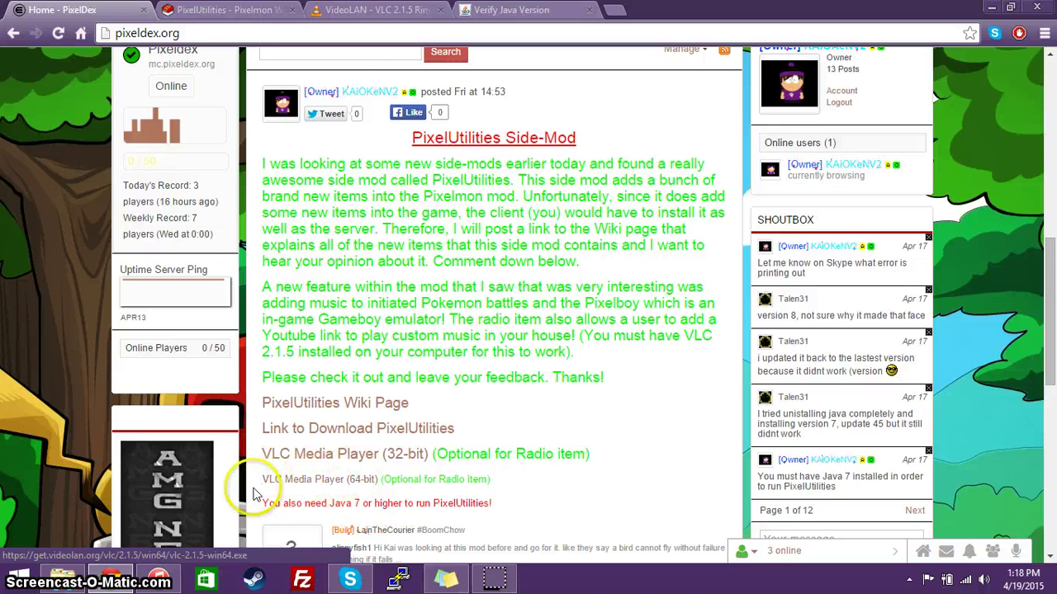
pyautogui.click(355, 487)
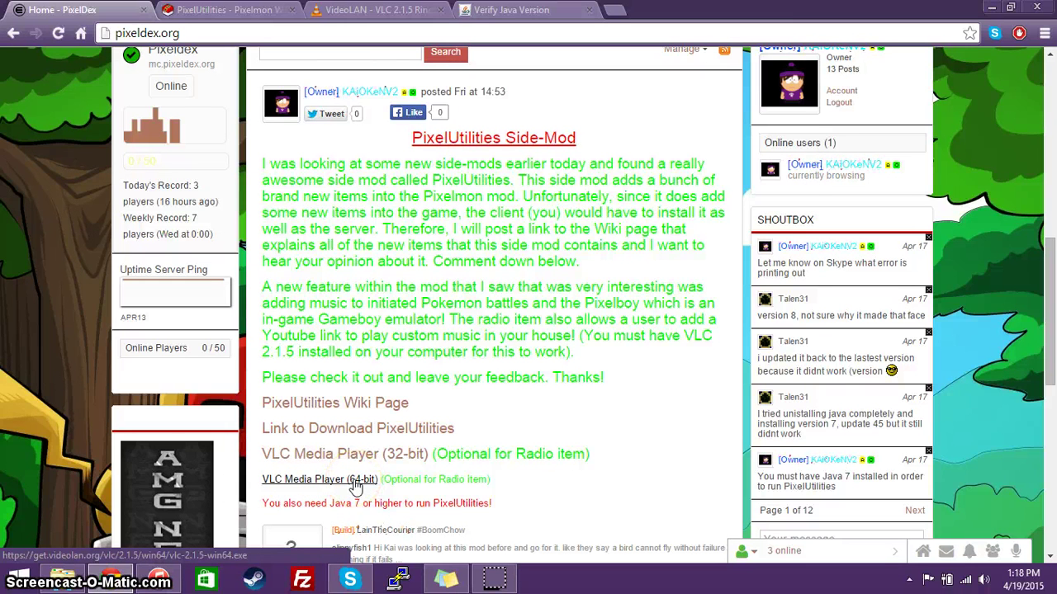
pyautogui.click(334, 487)
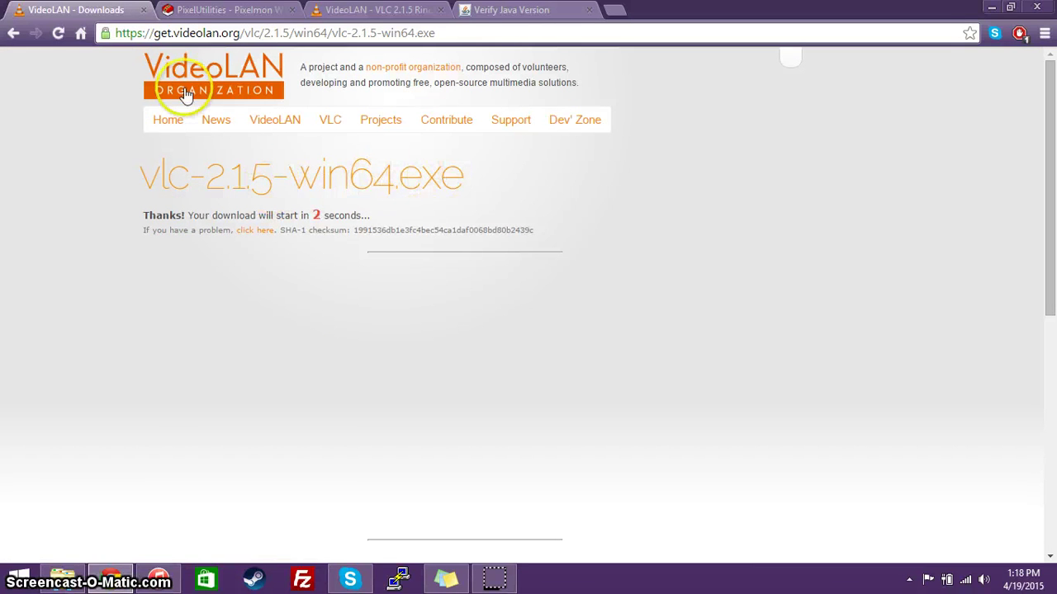
# - Highlight the vlc-2.1.5-win64.exe title on the VideoLAN page and cancel the running download
pyautogui.moveTo(155, 178); pyautogui.dragTo(455, 177)
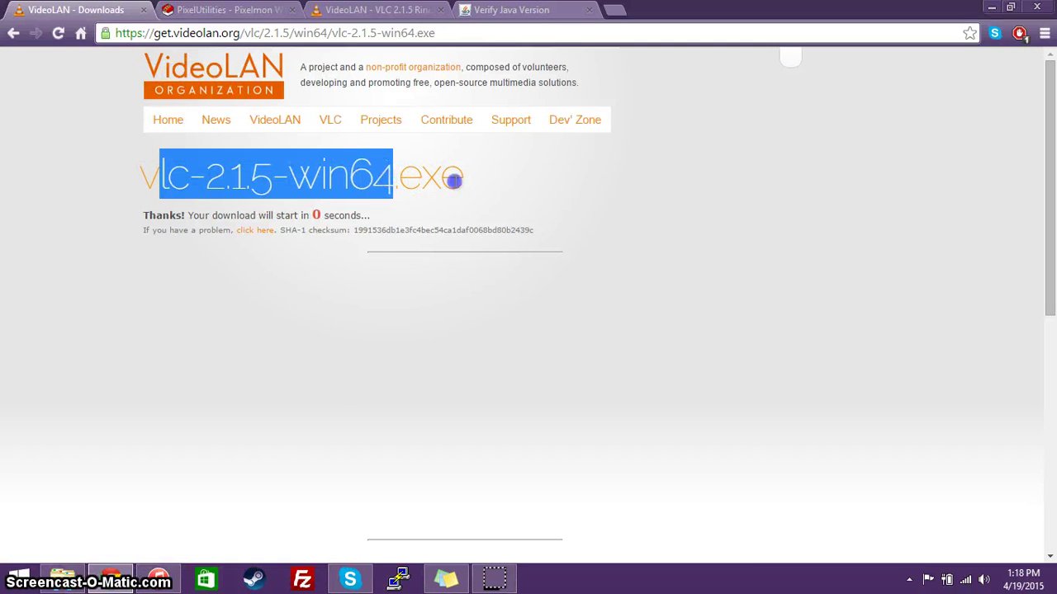
pyautogui.click(463, 177)
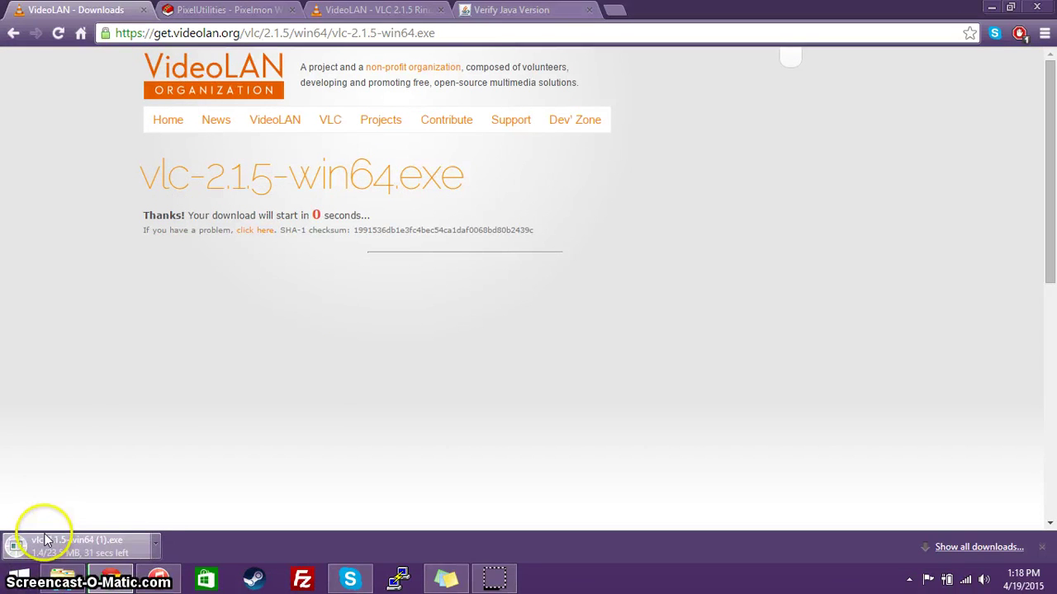
pyautogui.click(154, 546)
pyautogui.click(171, 516)
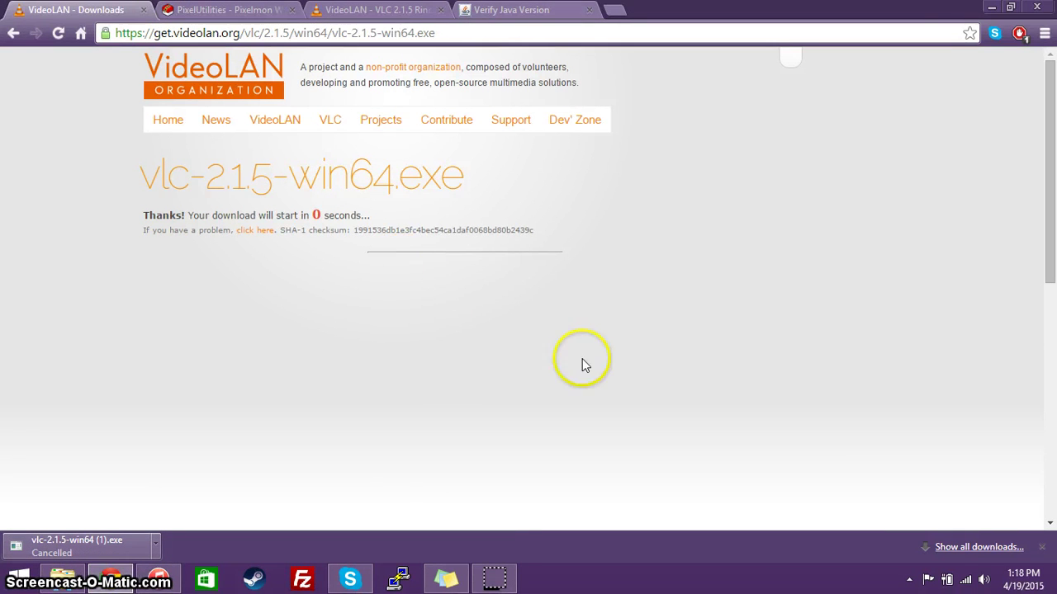
# - Open the Minecraft launcher from the desktop and start the game with the current 1.7.10 Forge profile
pyautogui.click(1051, 579)
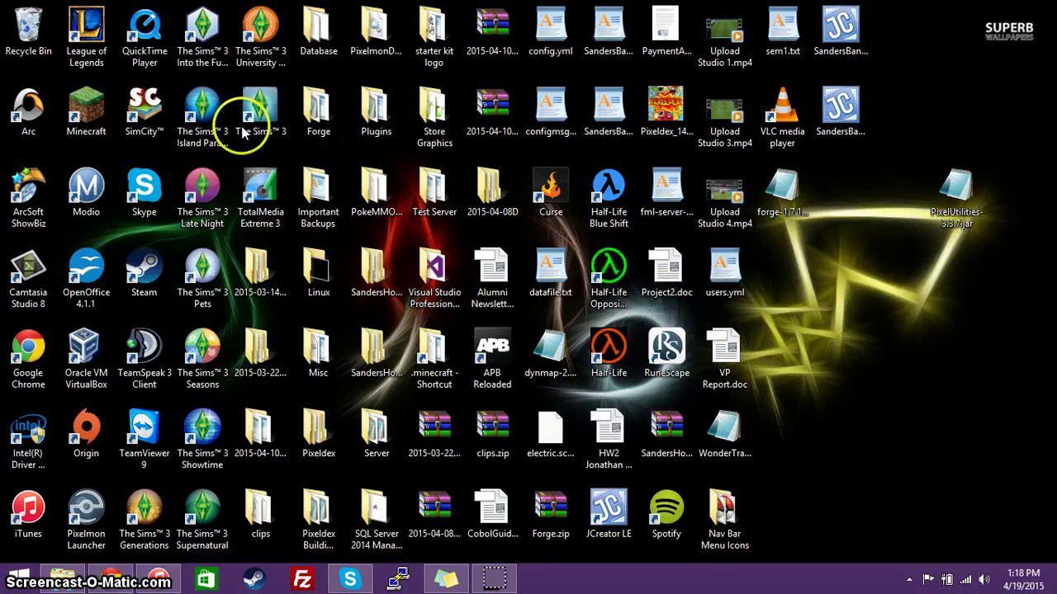
pyautogui.click(90, 112)
pyautogui.doubleClick(91, 114)
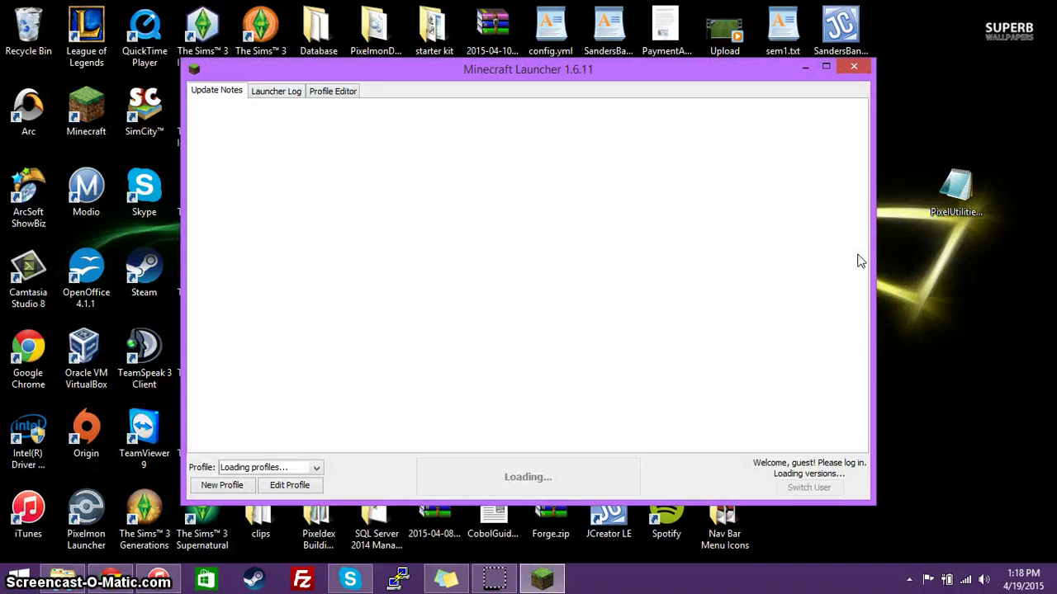
pyautogui.click(874, 222)
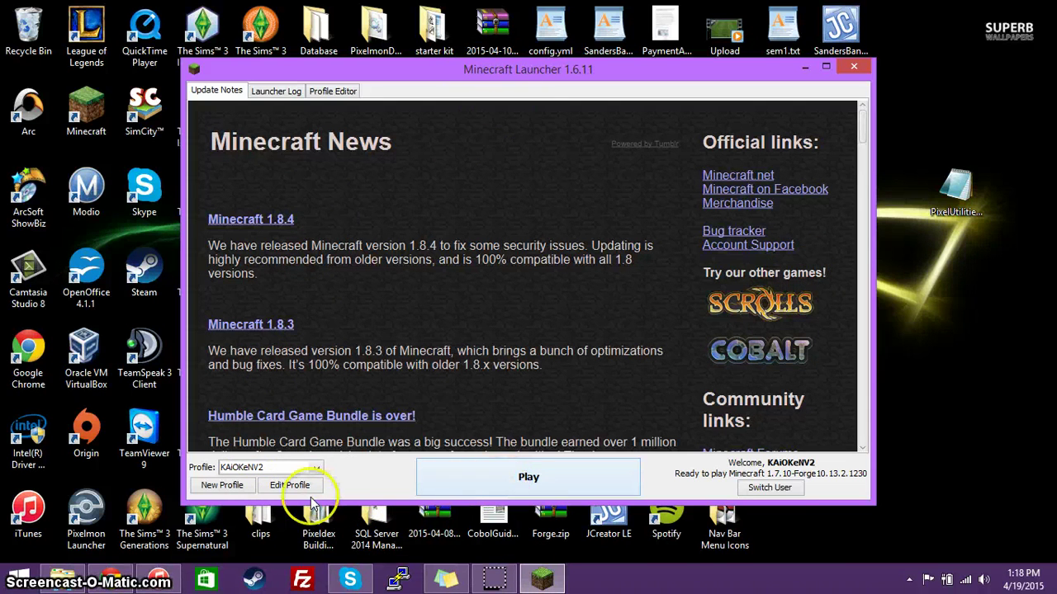
pyautogui.click(551, 482)
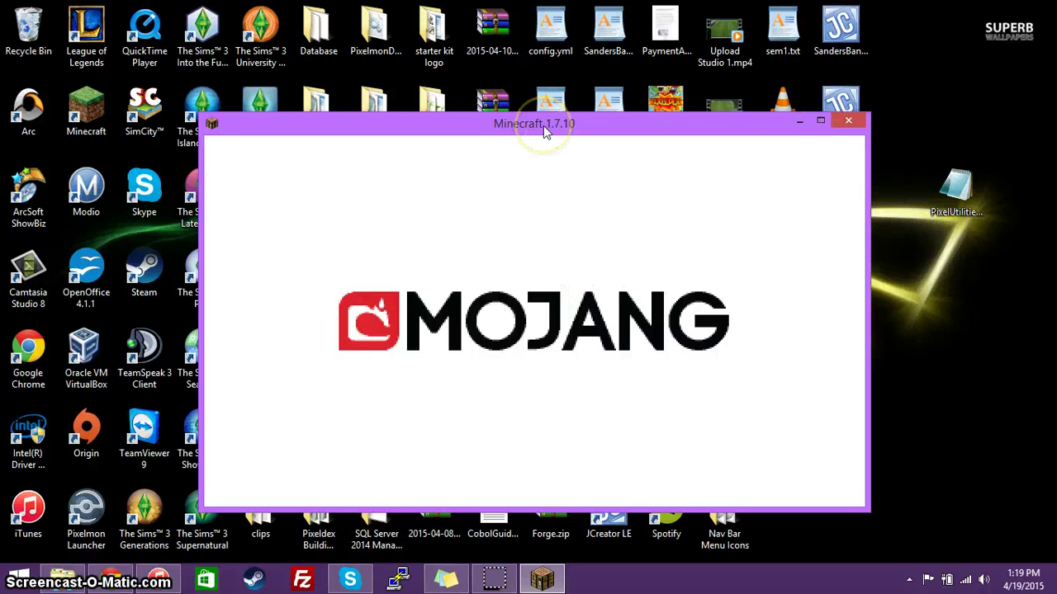
# - Search Google in a new Chrome tab for "marianas trench mp3 file celebrity status" and open the lyricsmp3skull.com result
pyautogui.click(114, 580)
pyautogui.click(614, 10)
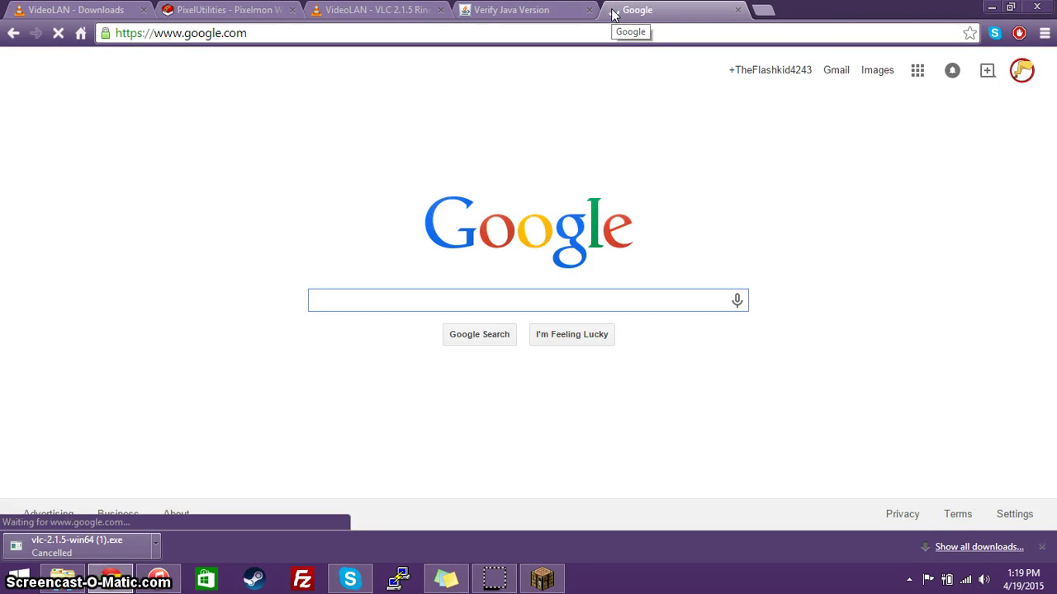
pyautogui.write('marianas tr')
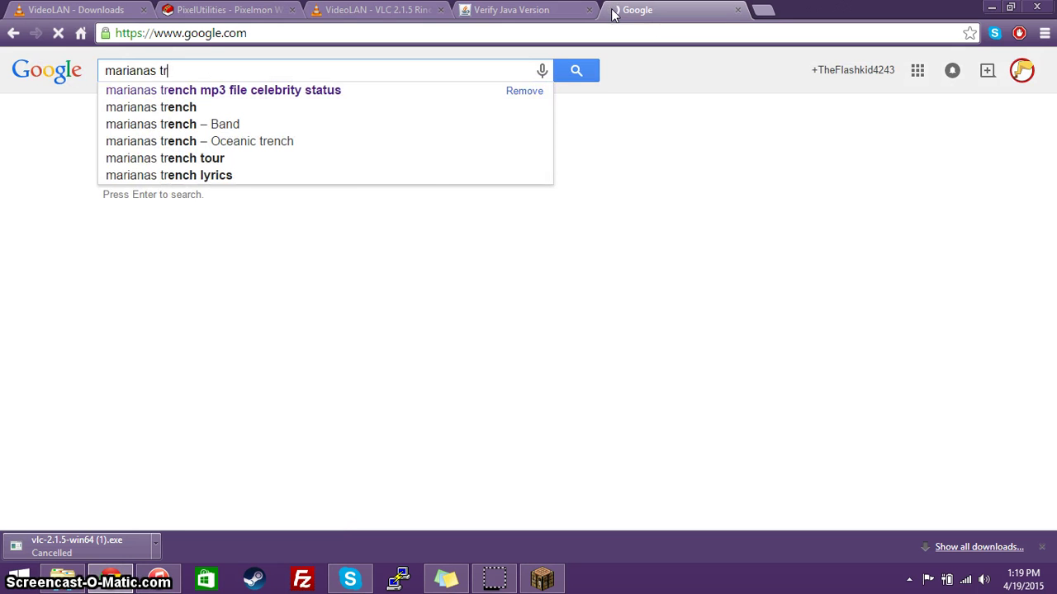
pyautogui.click(322, 90)
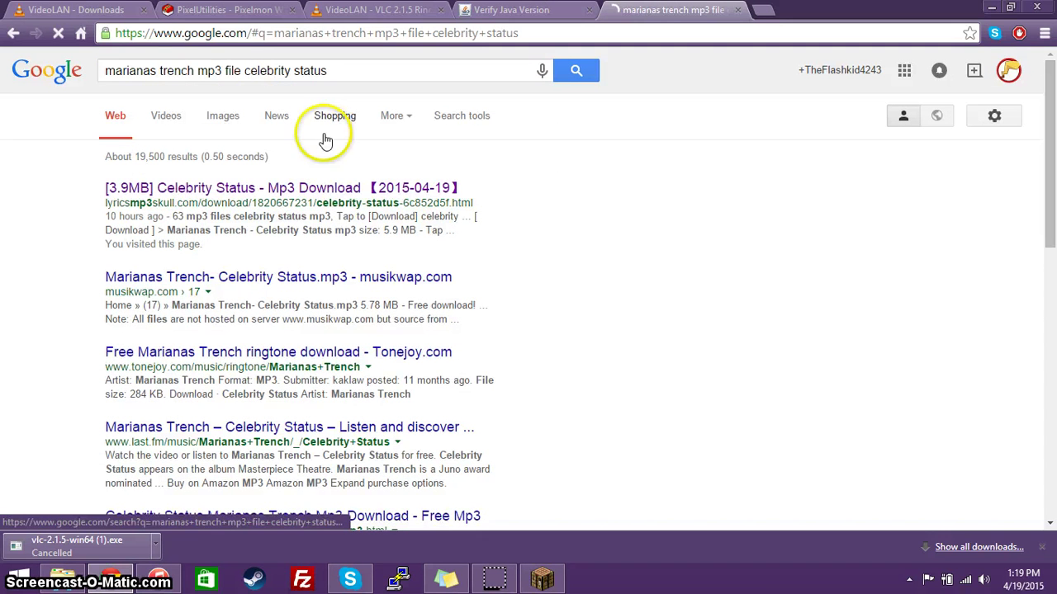
pyautogui.click(281, 197)
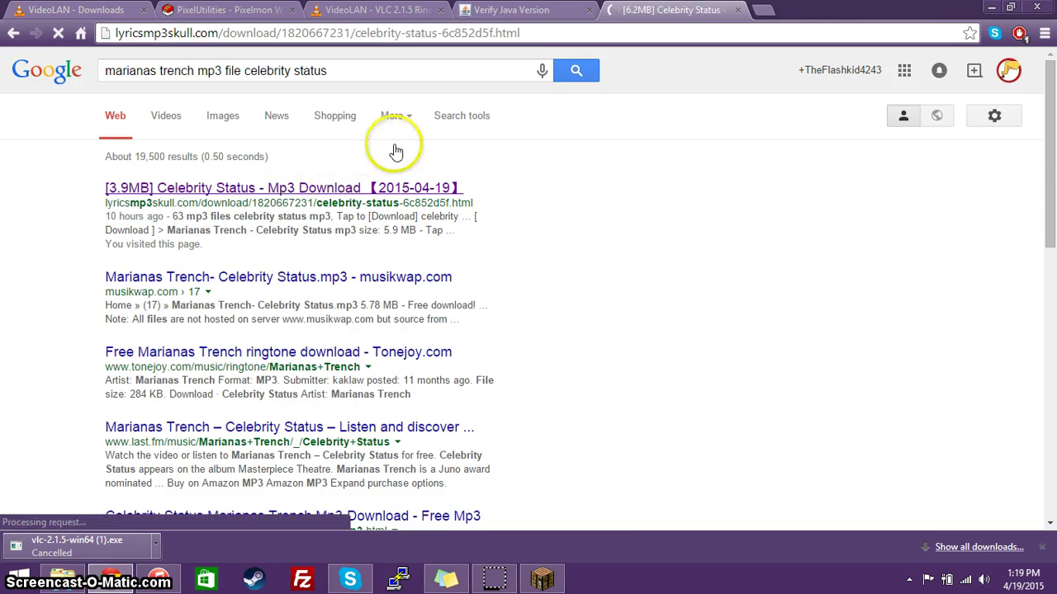
# - Open a Celebrity Status MP3 file from the song list, copy its tumblr.com URL, and put the browser away
pyautogui.scroll(-3, 388, 330)
pyautogui.scroll(-1, 384, 327)
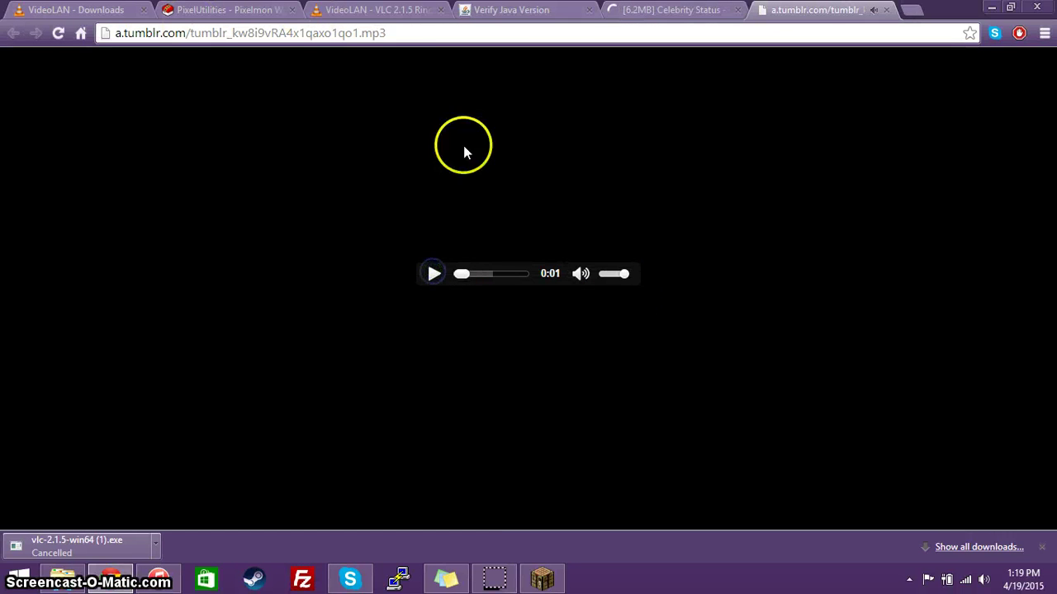
pyautogui.click(259, 33)
pyautogui.rightClick(264, 33)
pyautogui.click(304, 87)
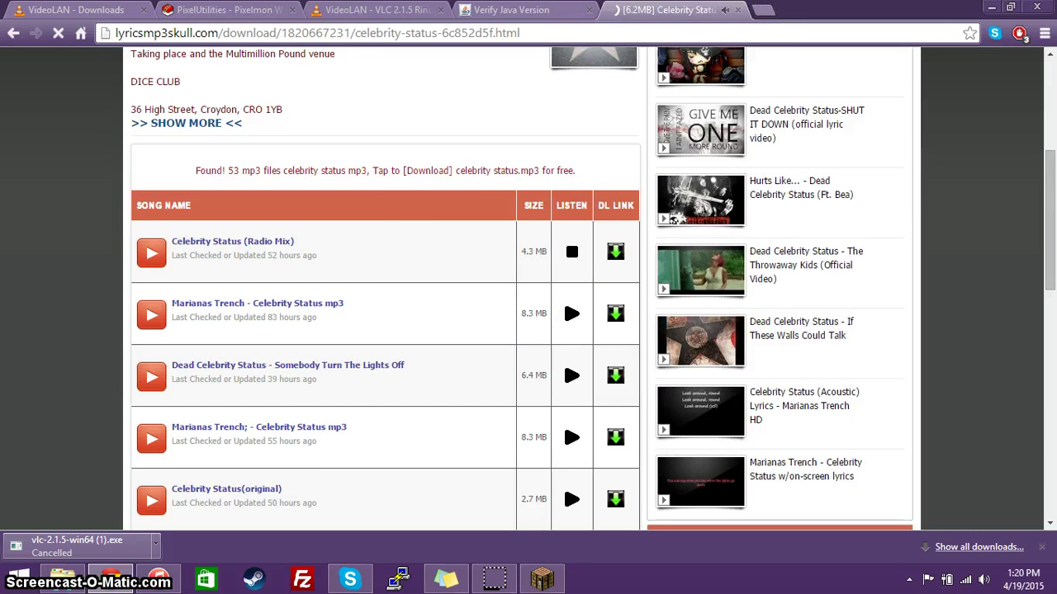
pyautogui.click(737, 9)
pyautogui.click(999, 8)
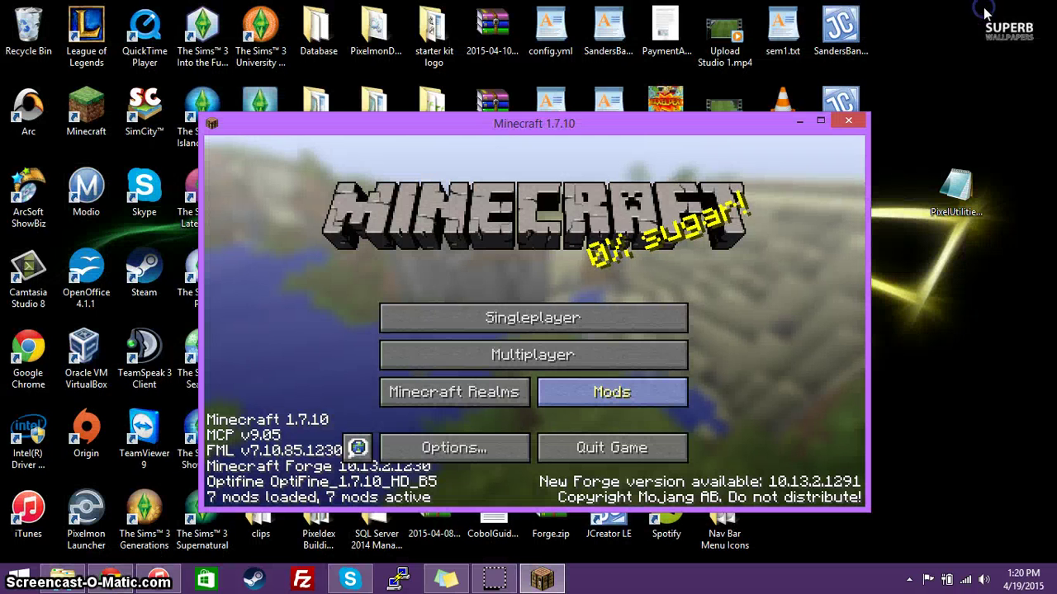
# - Join the Pixelmon 3.4 multiplayer server in Minecraft and maximize the game window
pyautogui.click(568, 357)
pyautogui.doubleClick(518, 267)
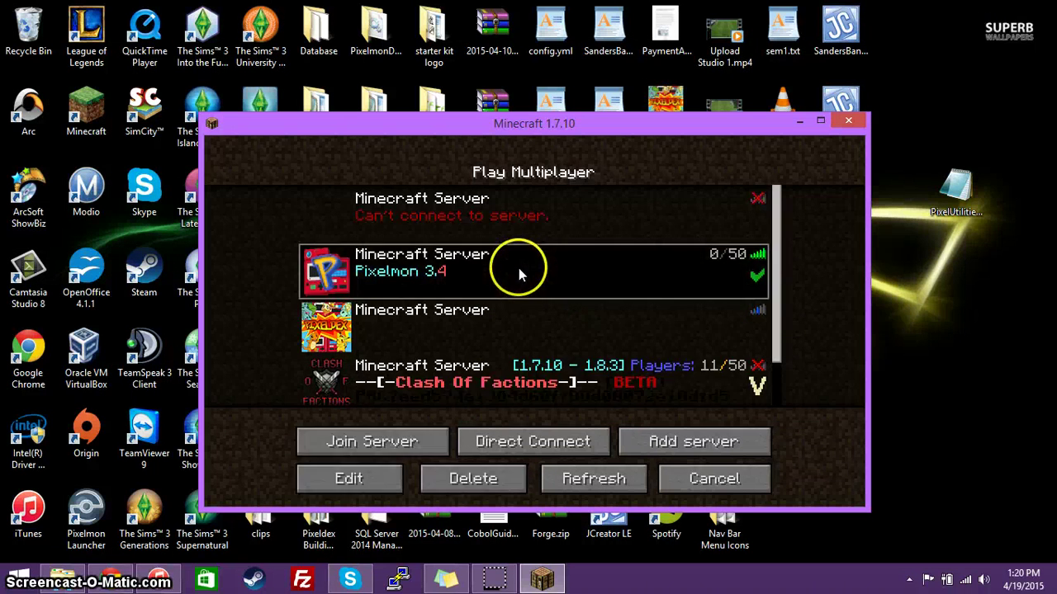
pyautogui.click(821, 122)
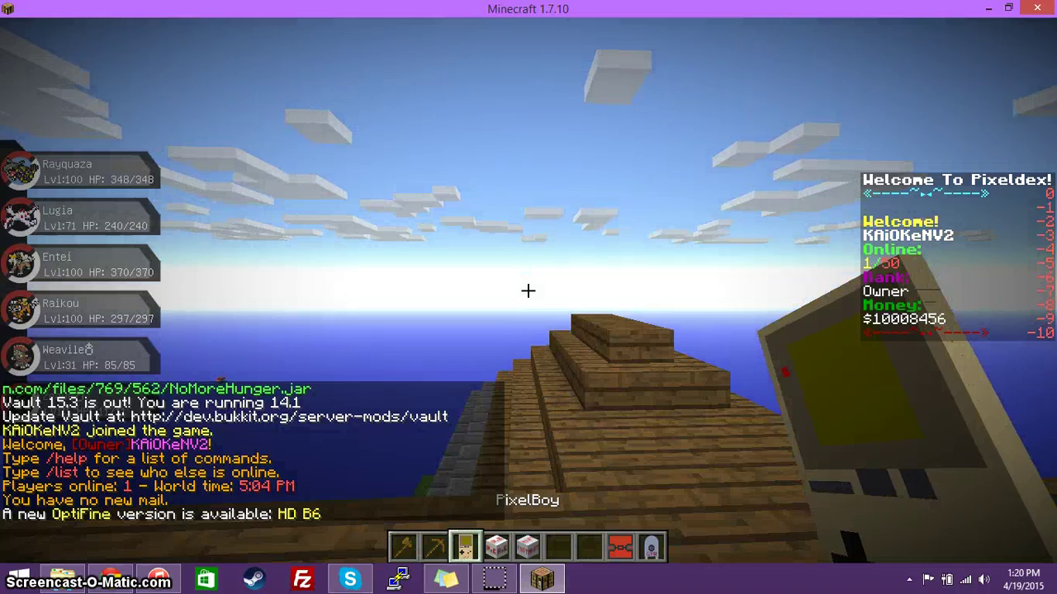
# - Select the empty hotbar slot after the PokeMart Sign and move onto the open grass area
pyautogui.scroll(-3, 528, 291)
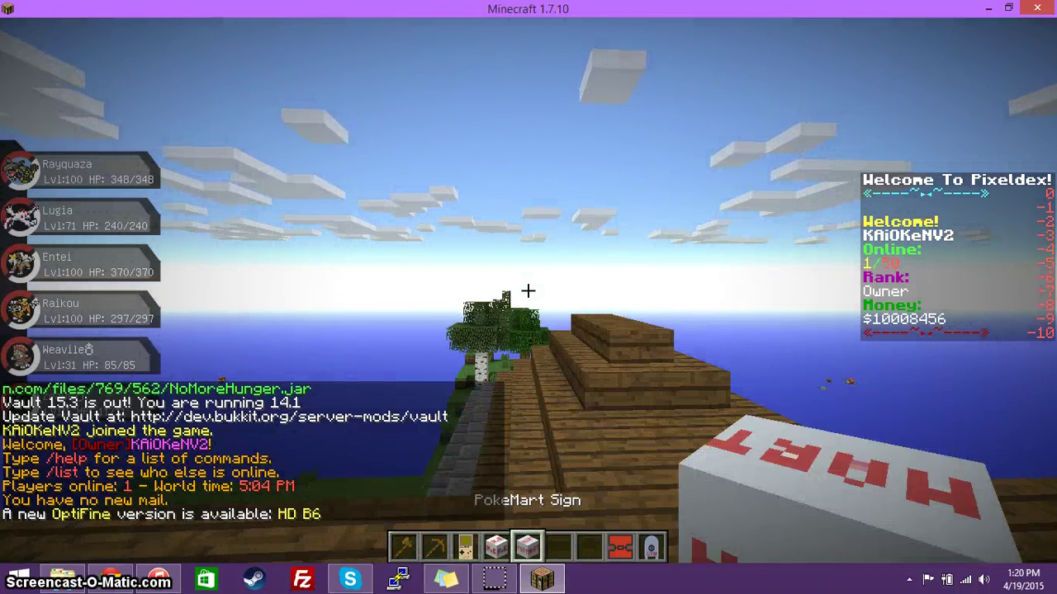
pyautogui.click(528, 290)
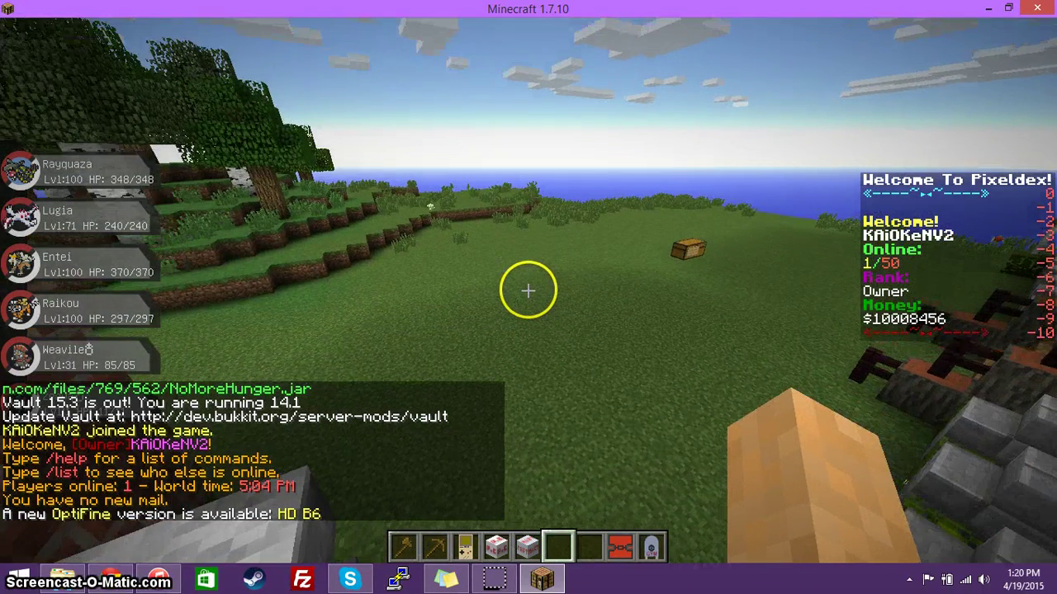
pyautogui.press('w')
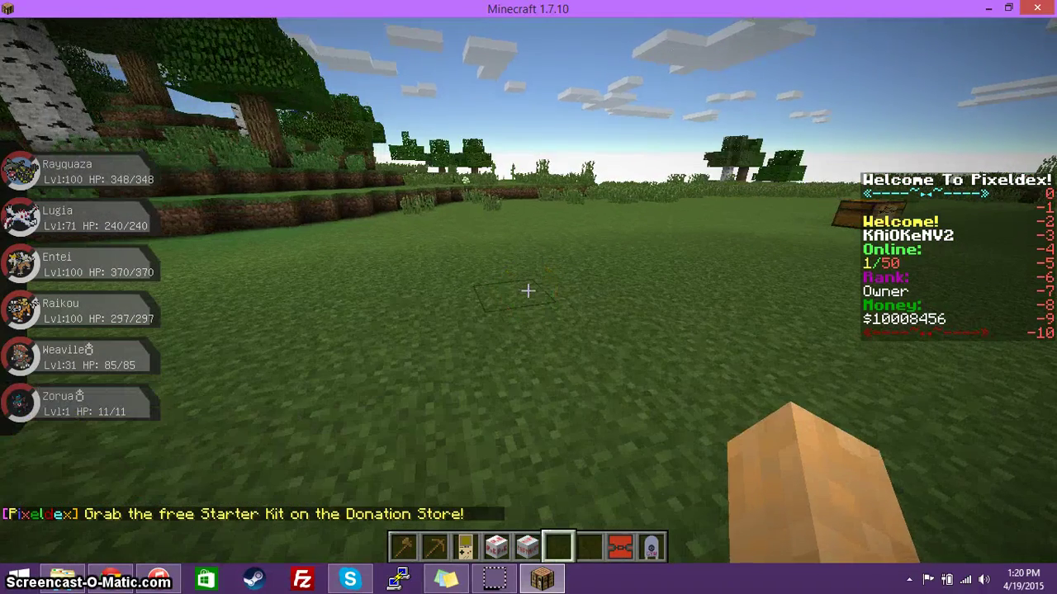
# - Find the Radio item by searching "radio" in the creative inventory and put it in the empty hotbar slot
pyautogui.press('e')
pyautogui.click(661, 166)
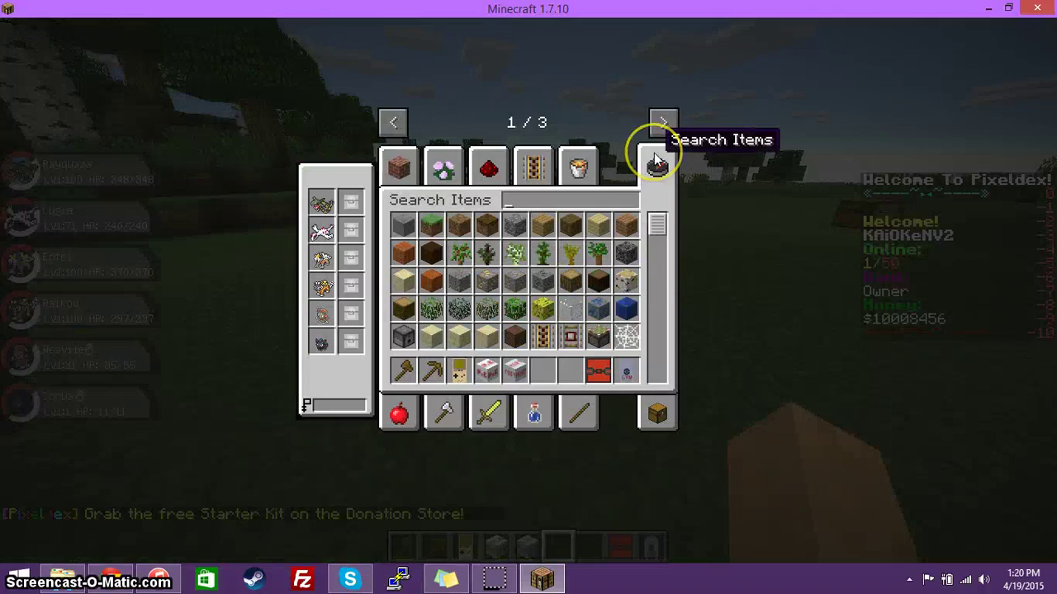
pyautogui.write('radio')
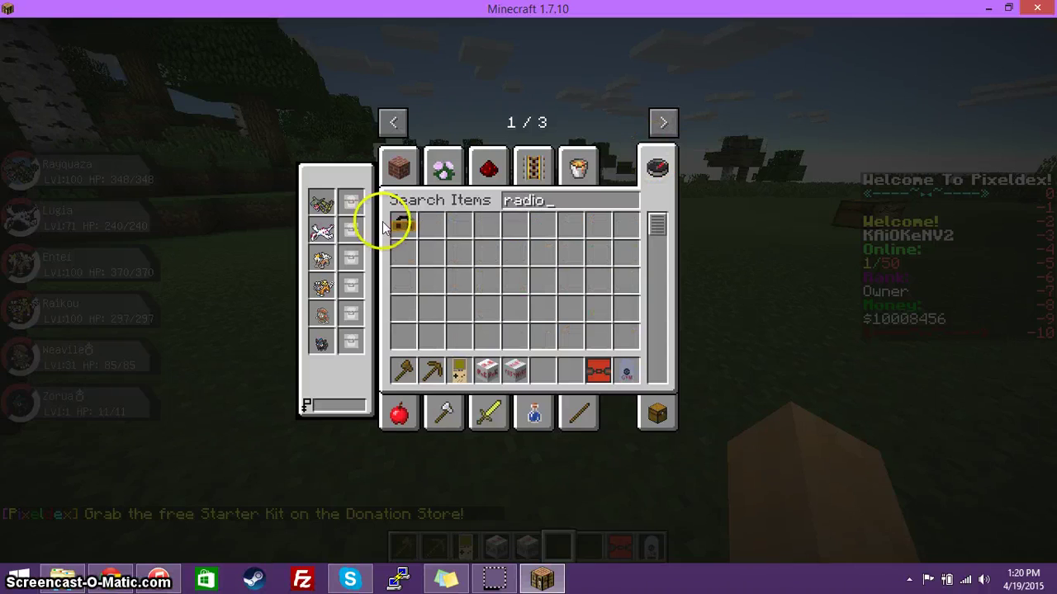
pyautogui.click(404, 225)
pyautogui.click(540, 370)
pyautogui.press('e')
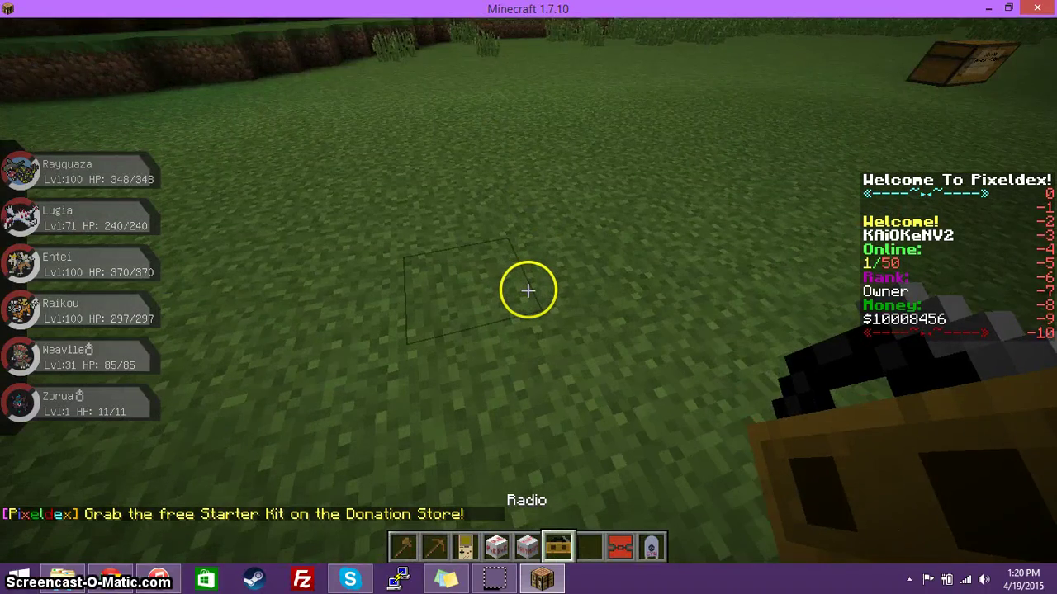
# - Place the Radio on the grass and play the copied tumblr.com MP3 link on it
pyautogui.rightClick(527, 290)
pyautogui.scroll(-1, 528, 290)
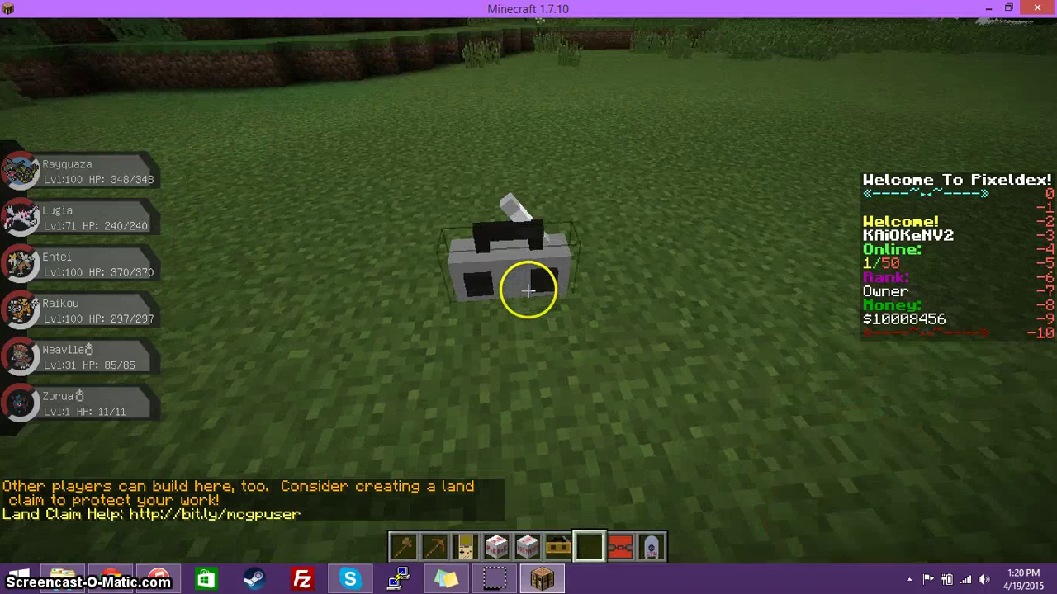
pyautogui.rightClick(528, 290)
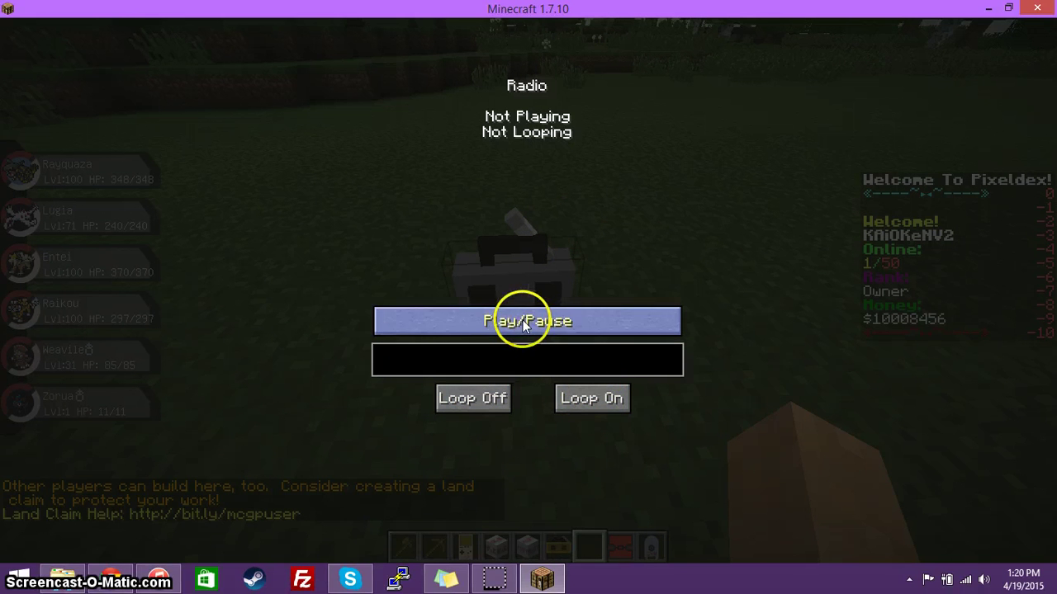
pyautogui.click(502, 359)
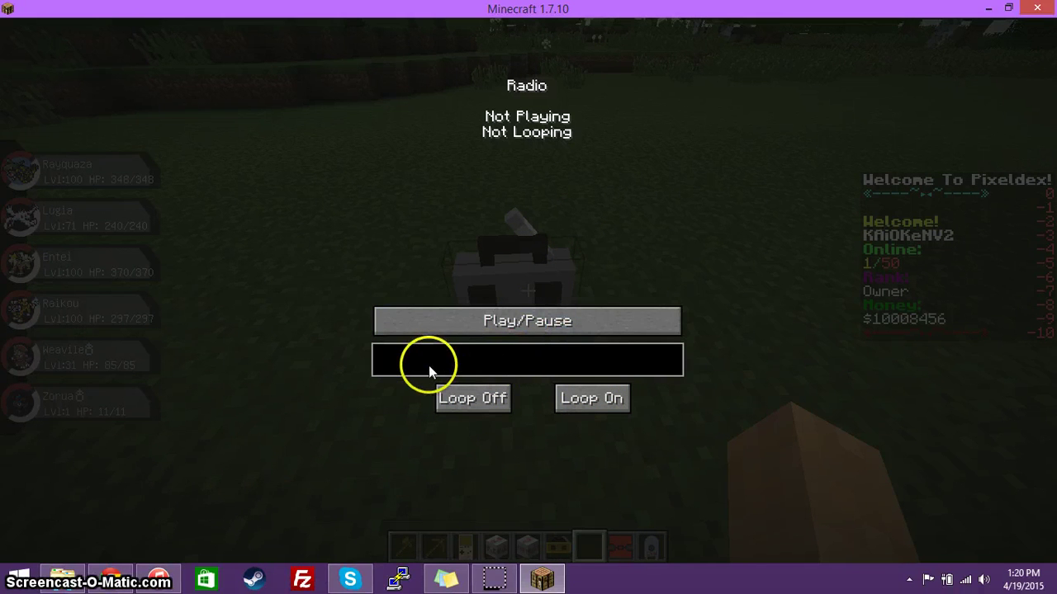
pyautogui.hotkey('ctrl', 'v')
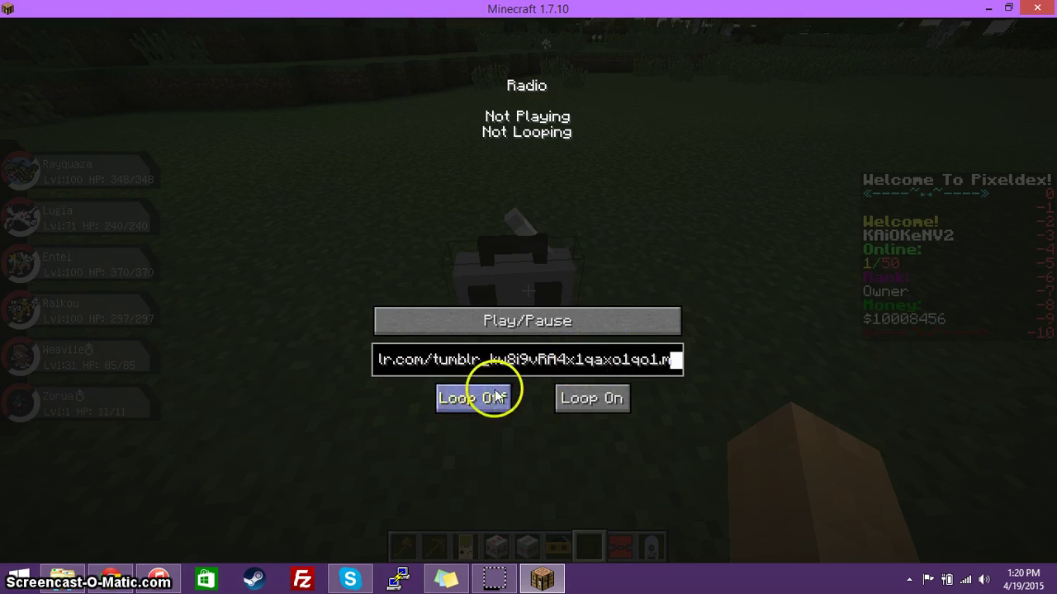
pyautogui.click(522, 324)
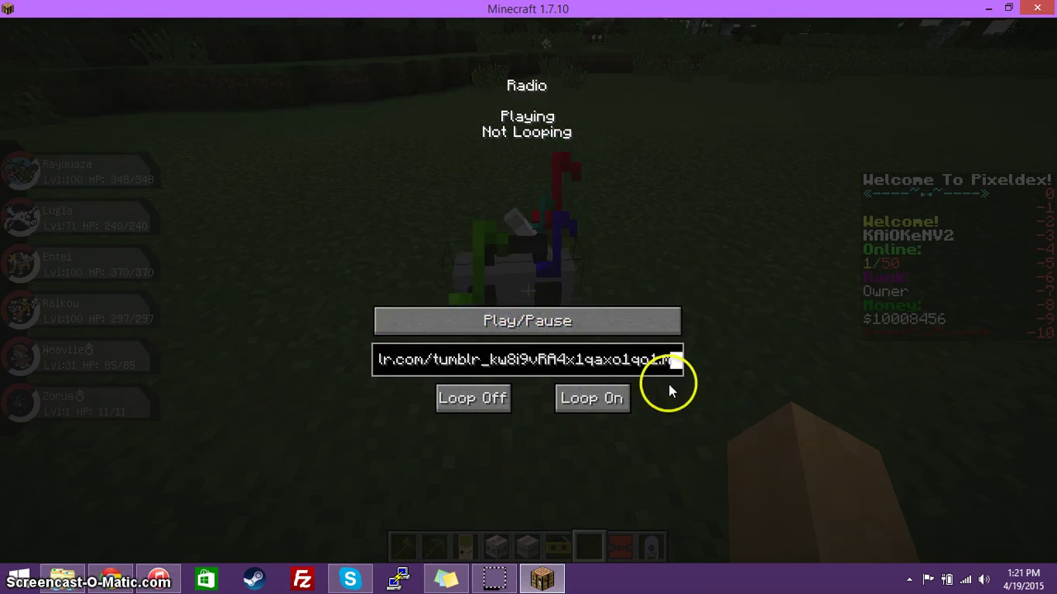
pyautogui.press('Escape')
# - Walk away from the playing Radio to the stone pavement beside the brick building
pyautogui.press('s')
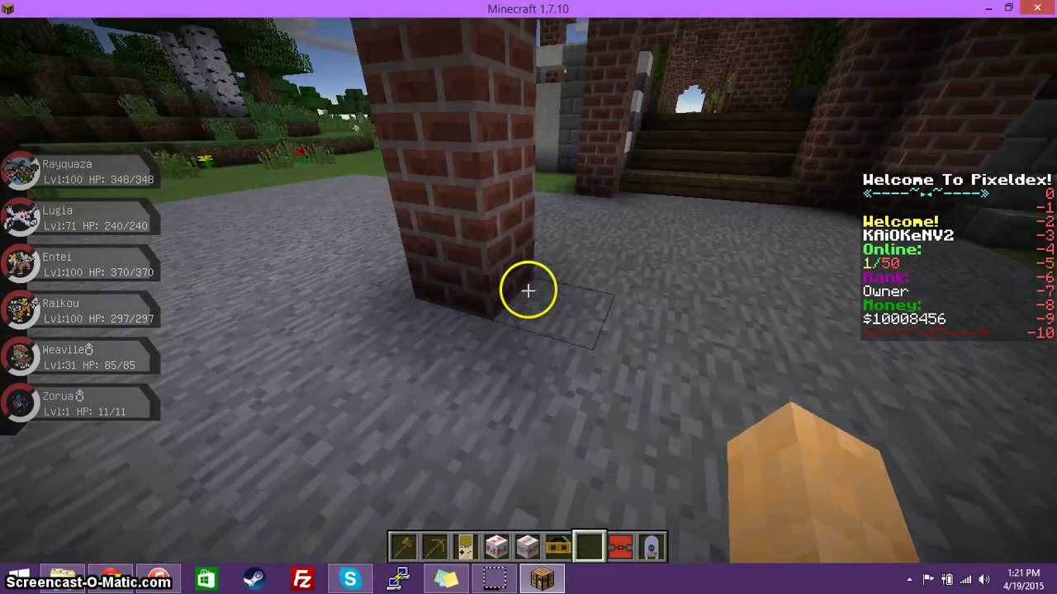
pyautogui.press('w')
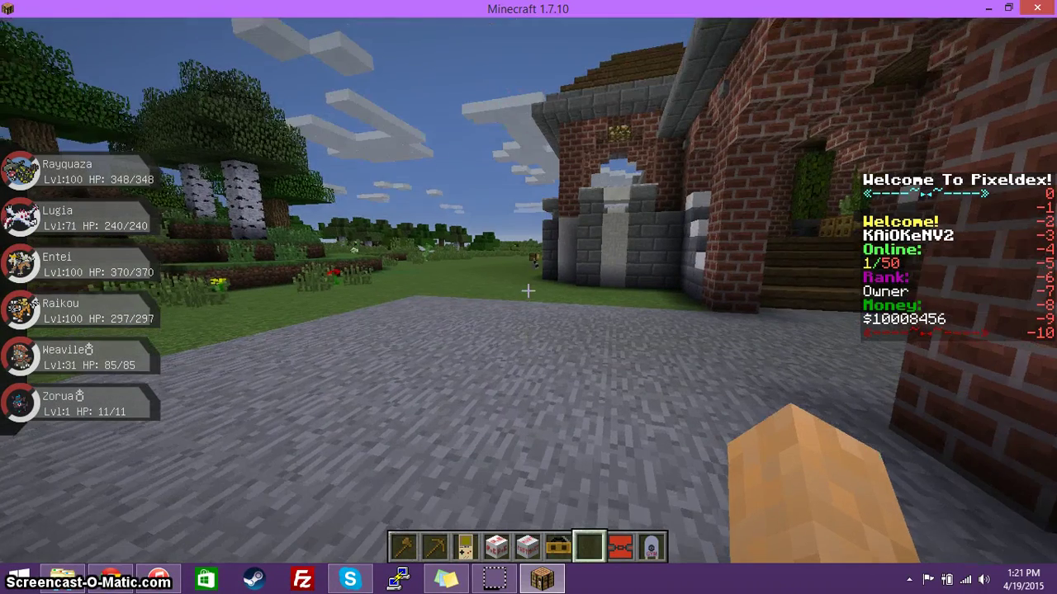
pyautogui.press('w')
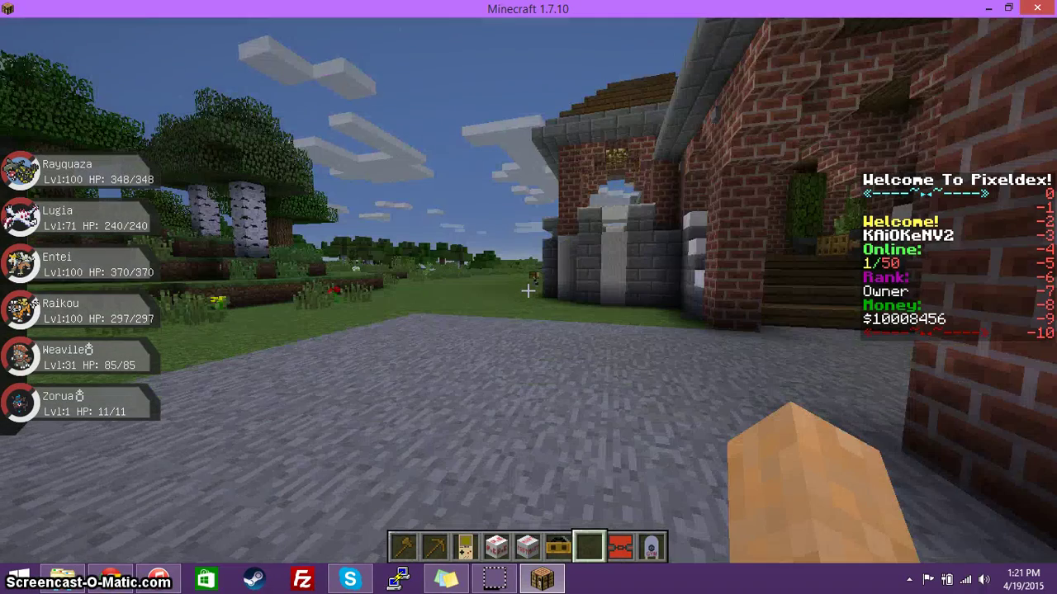
# - Set the Music volume to 84% in the Music & Sound Options and return to the game
pyautogui.press('Escape')
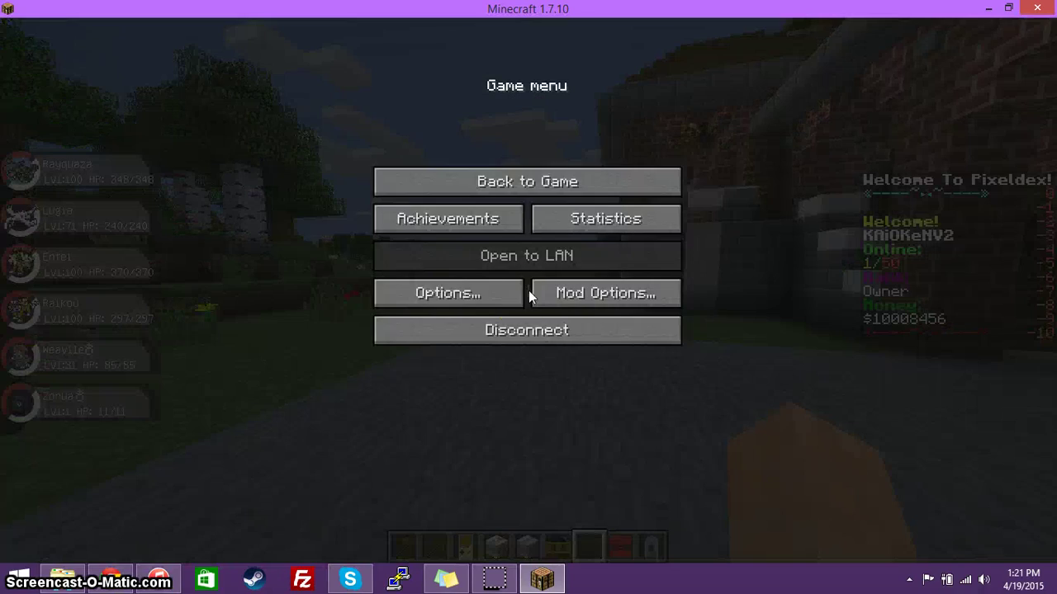
pyautogui.click(488, 291)
pyautogui.click(472, 225)
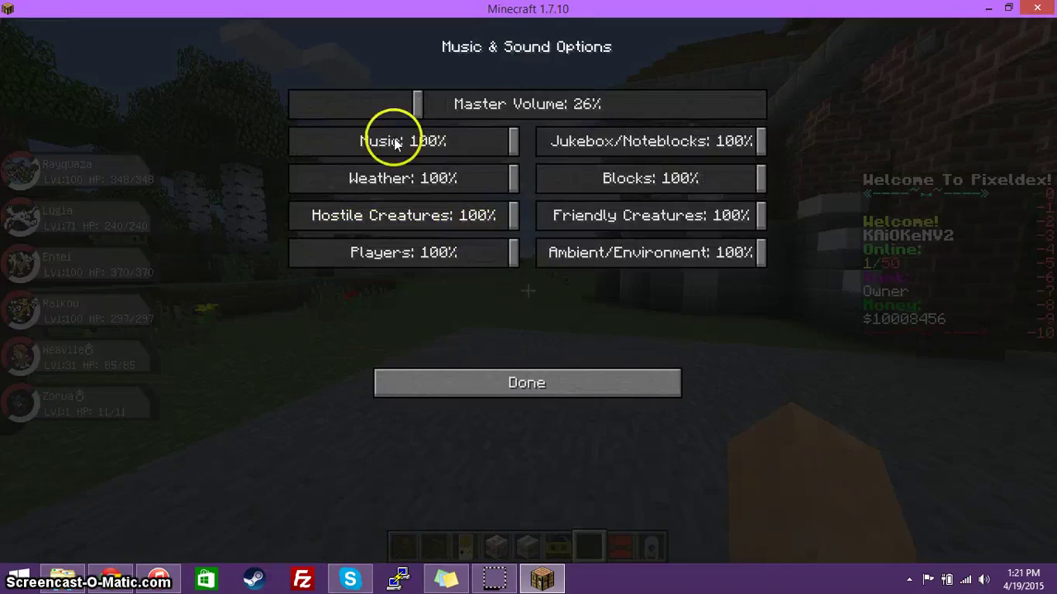
pyautogui.moveTo(385, 141); pyautogui.dragTo(404, 136)
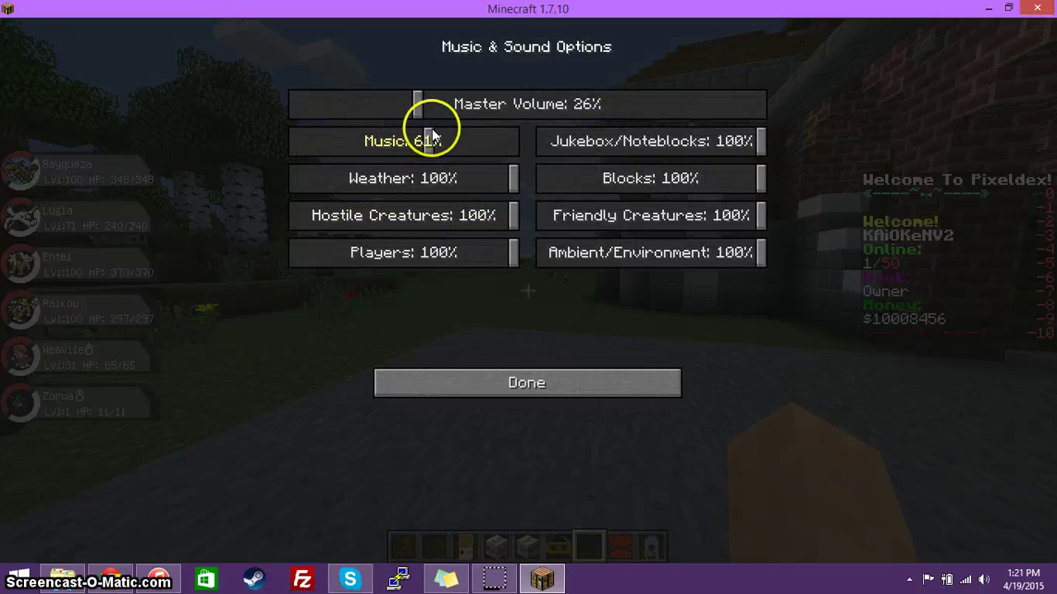
pyautogui.moveTo(491, 147); pyautogui.dragTo(478, 146)
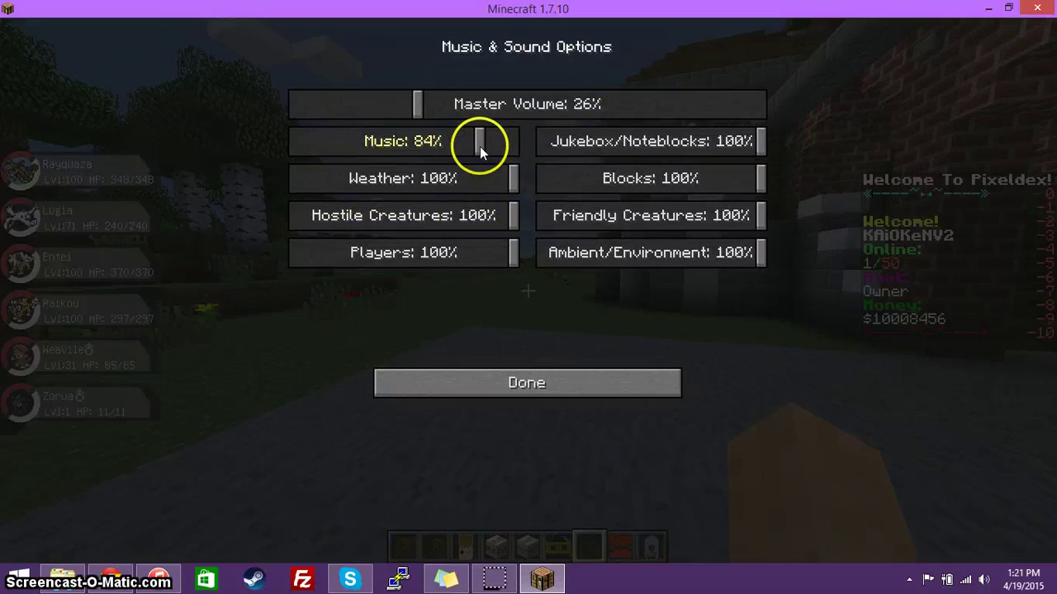
pyautogui.press('Escape')
# - Walk over the grass toward the Radio and back to the pavement to compare its sound at different distances
pyautogui.press('w')
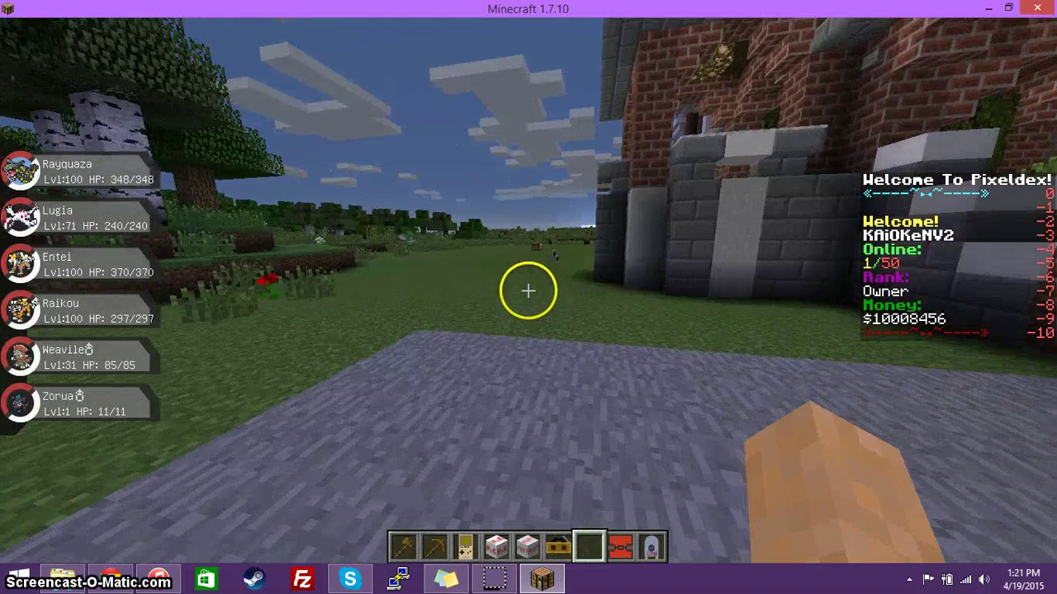
pyautogui.press('w')
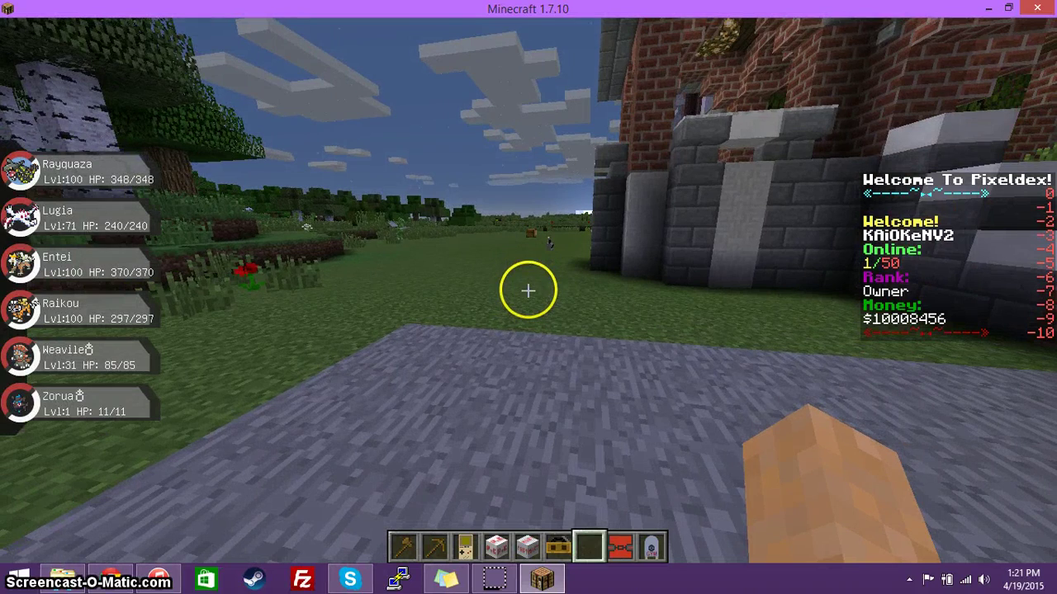
pyautogui.press('w')
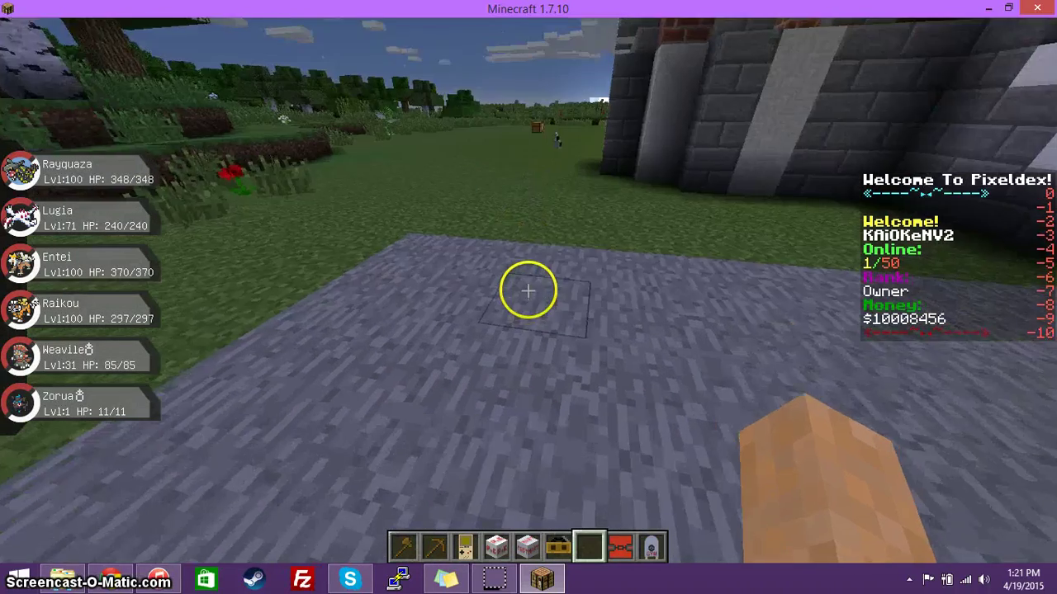
pyautogui.press('w')
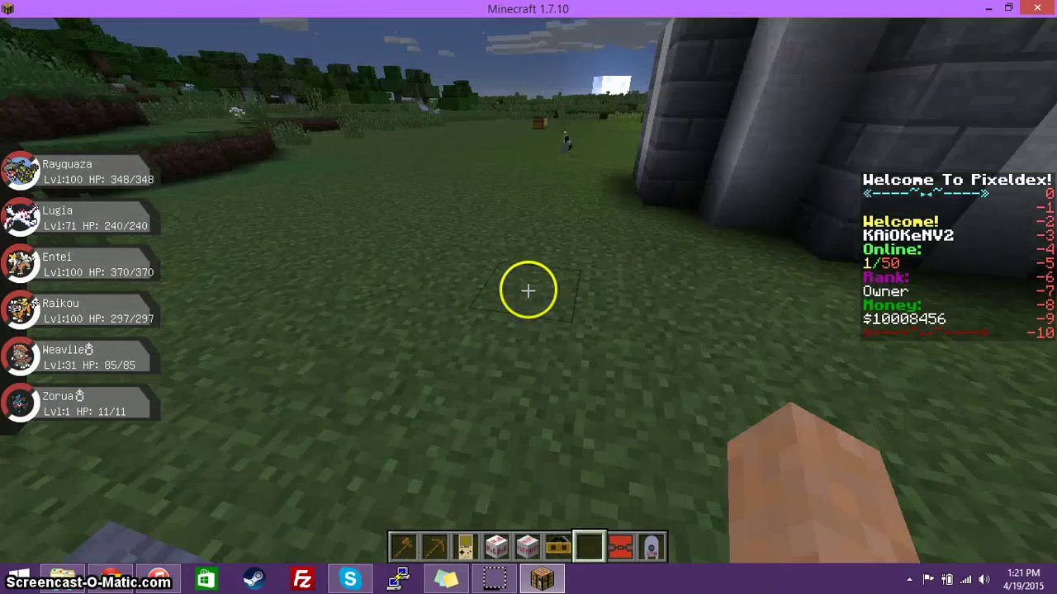
pyautogui.press('w')
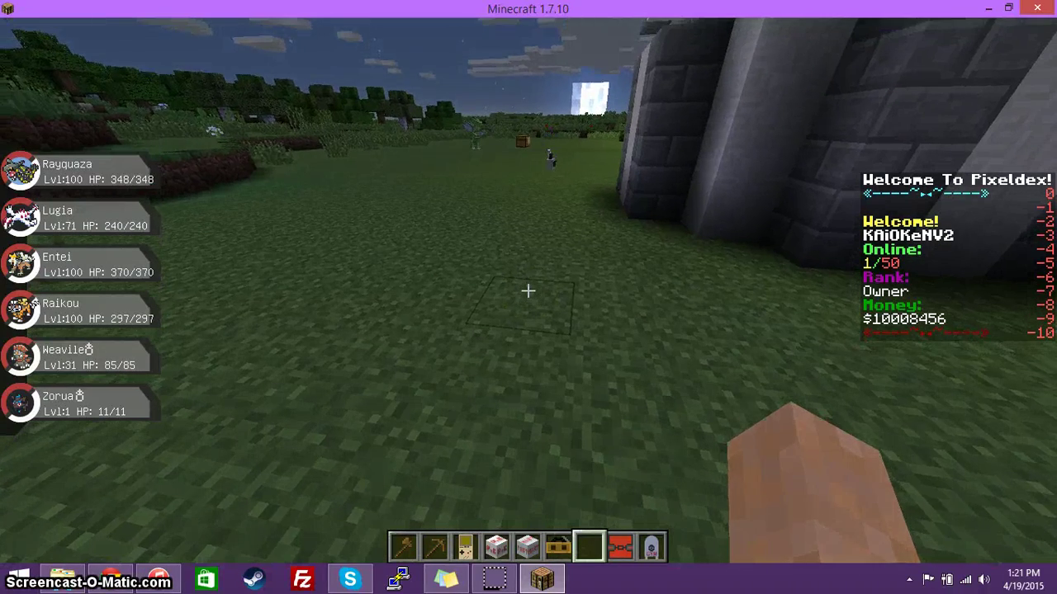
pyautogui.press('w')
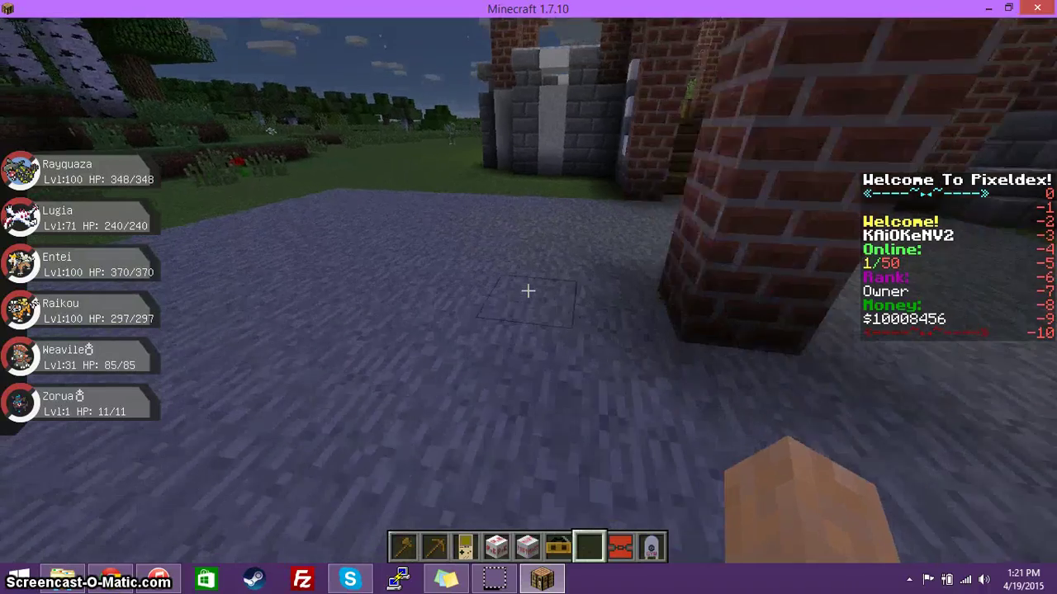
pyautogui.press('w')
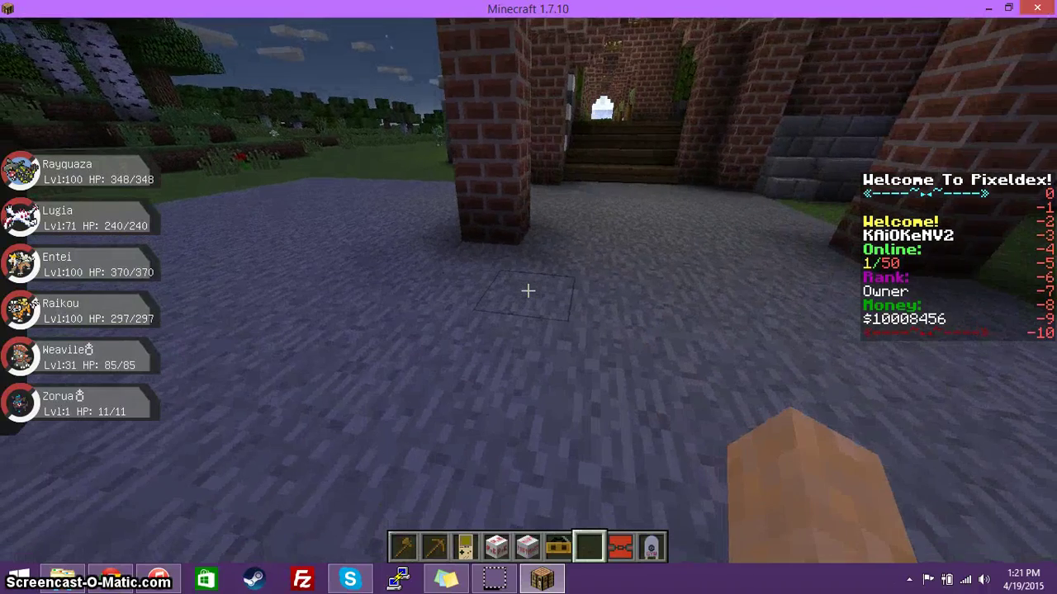
# - Send out Rayquaza on the stone pavement in front of the brick building
pyautogui.press('r')
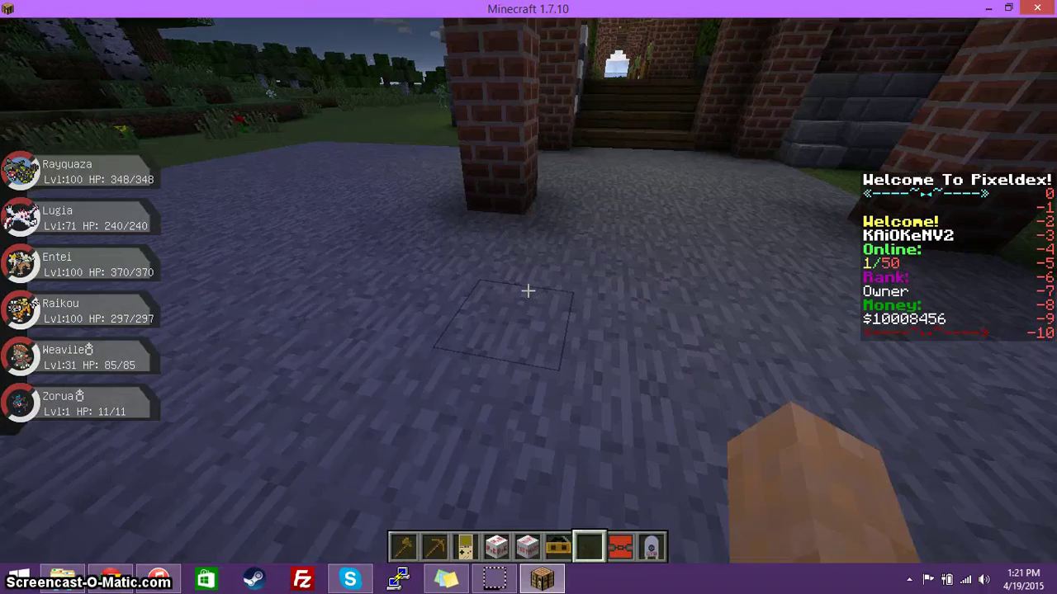
pyautogui.press('t')
pyautogui.press('Escape')
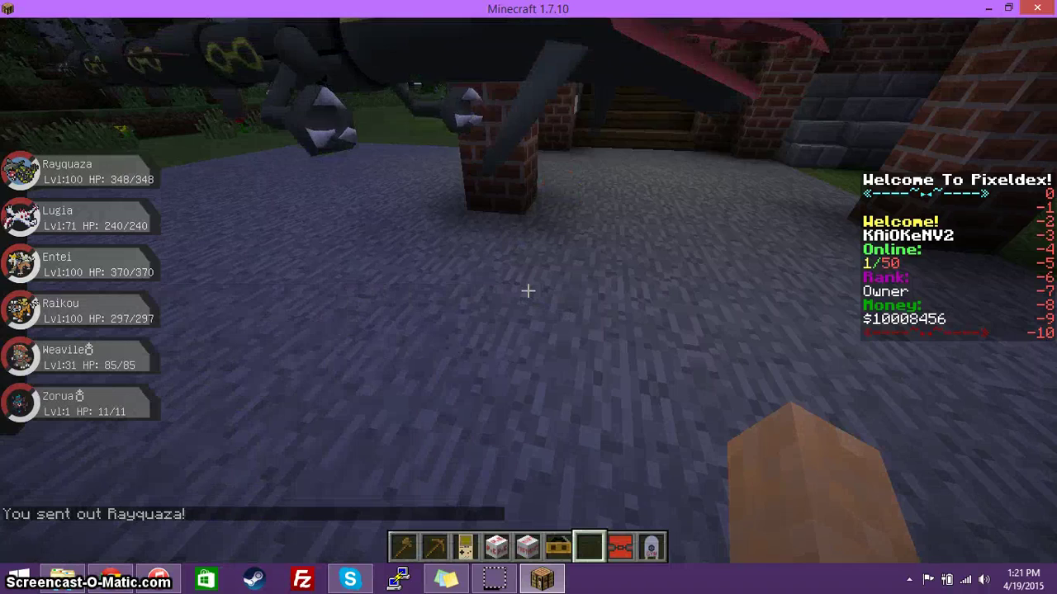
pyautogui.press('r')
# - Disconnect from the multiplayer server and return to the title screen
pyautogui.press('Escape')
pyautogui.click(538, 330)
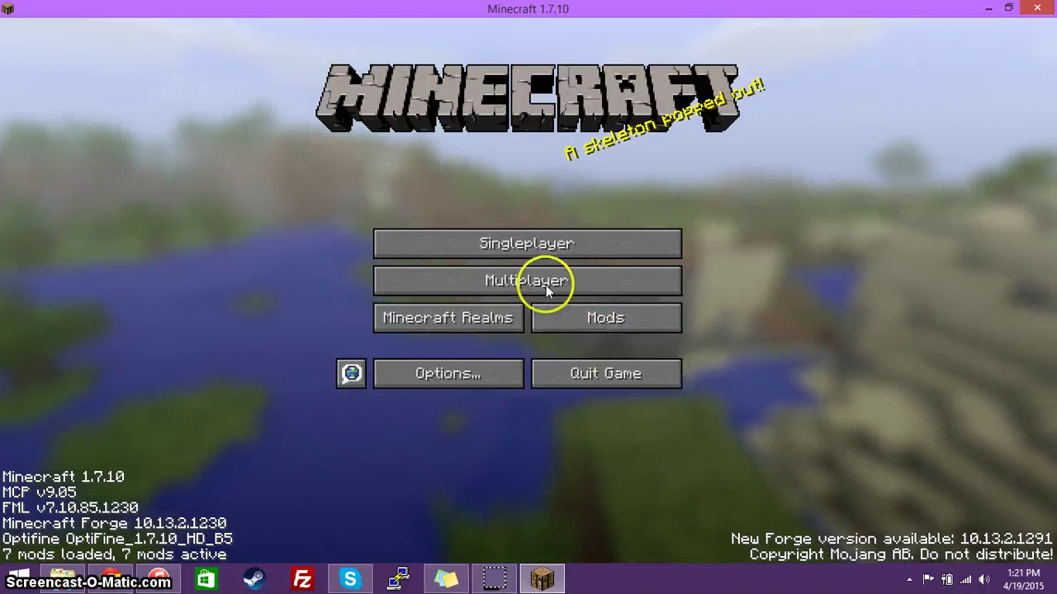
pyautogui.moveTo(494, 580)
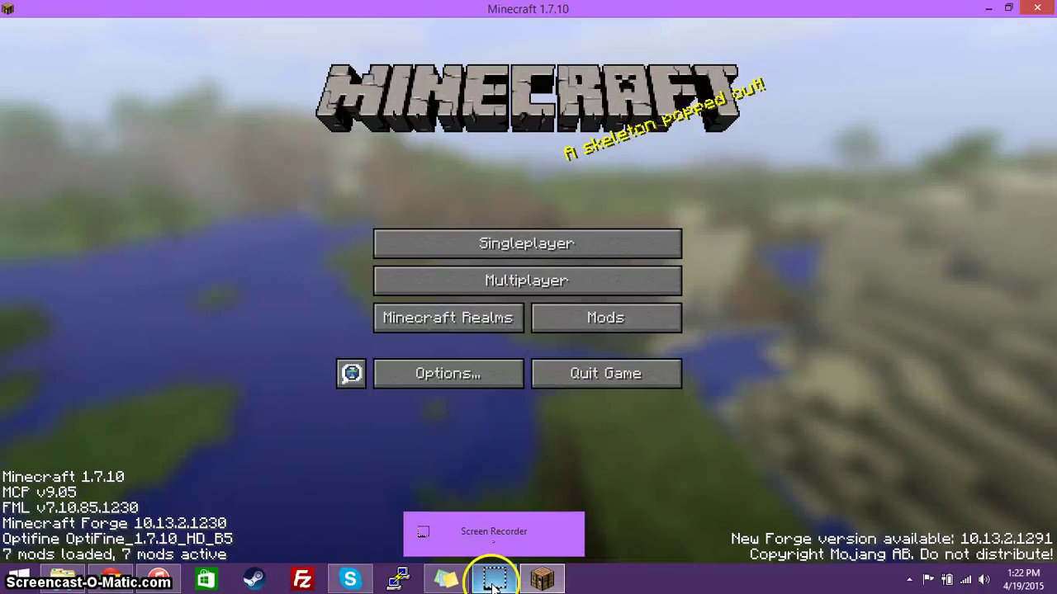